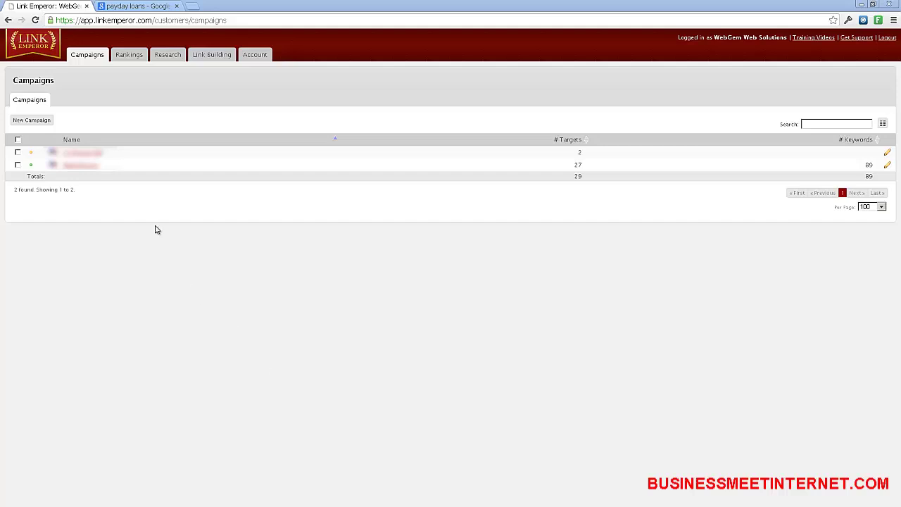
# Create a campaign named Payday Loans in the Finance category with the other default settings, and open it
pyautogui.click(43, 121)
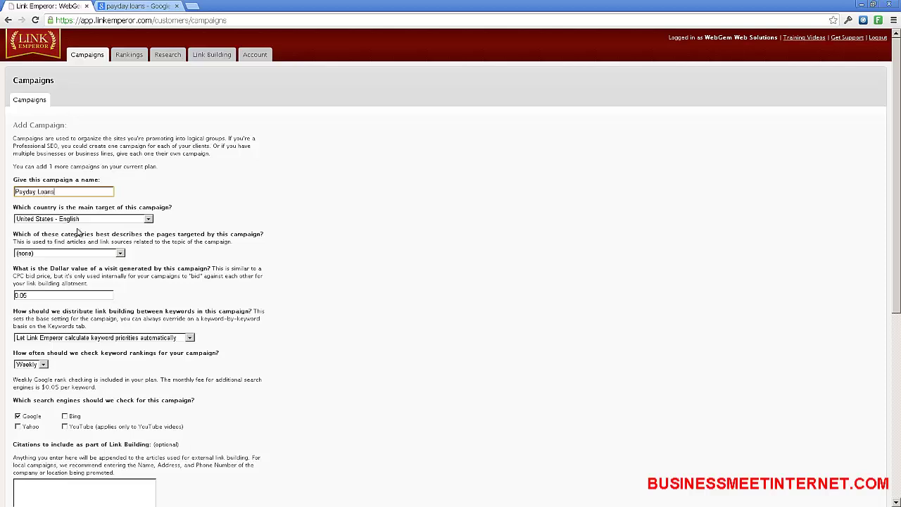
pyautogui.click(100, 257)
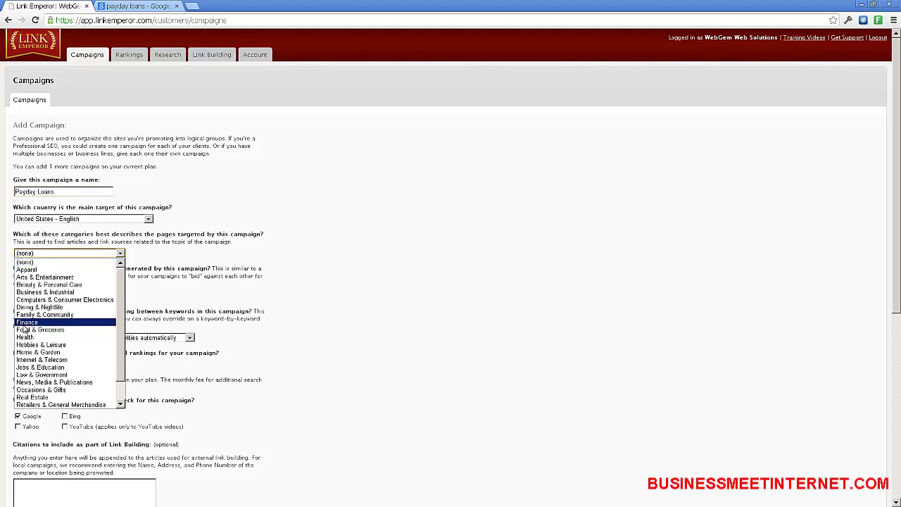
pyautogui.click(42, 314)
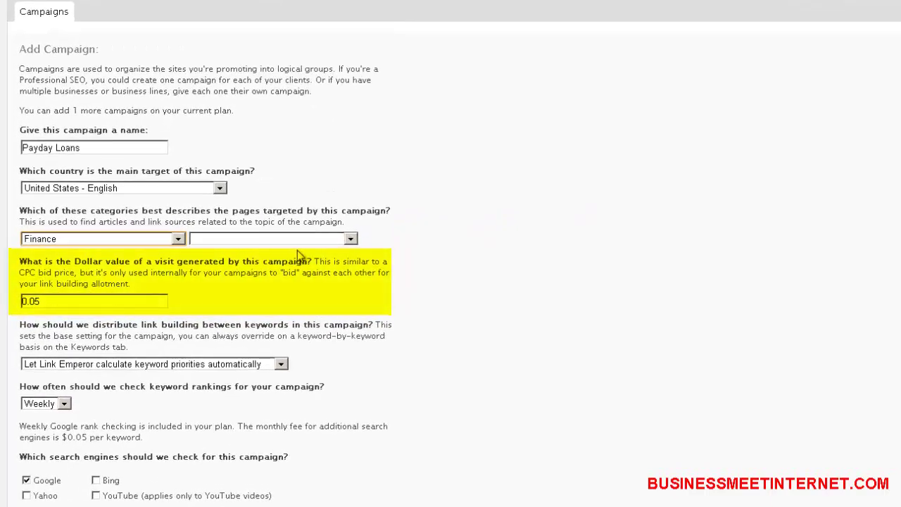
pyautogui.doubleClick(60, 304)
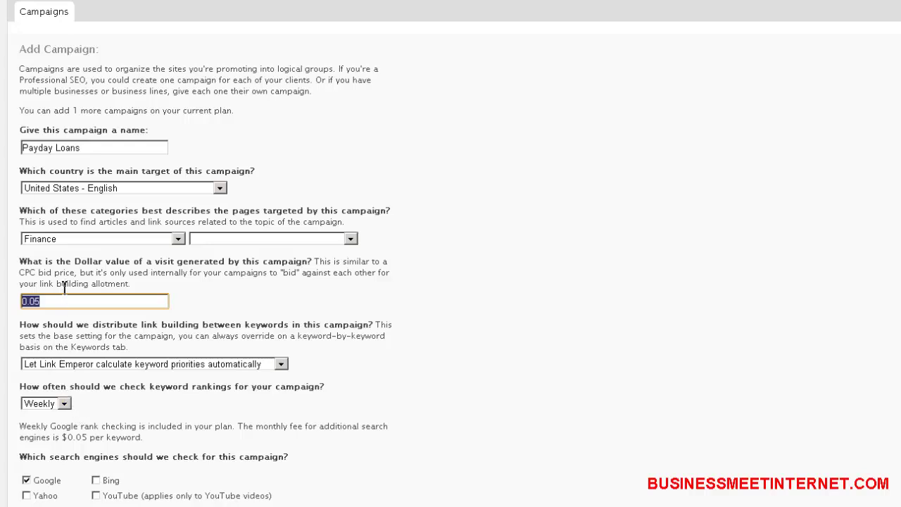
pyautogui.scroll(-6, 106, 390)
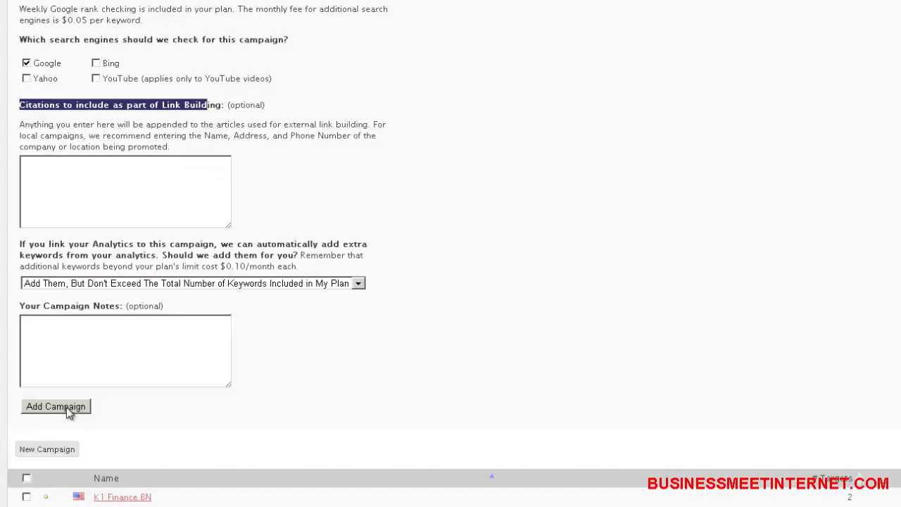
pyautogui.click(66, 407)
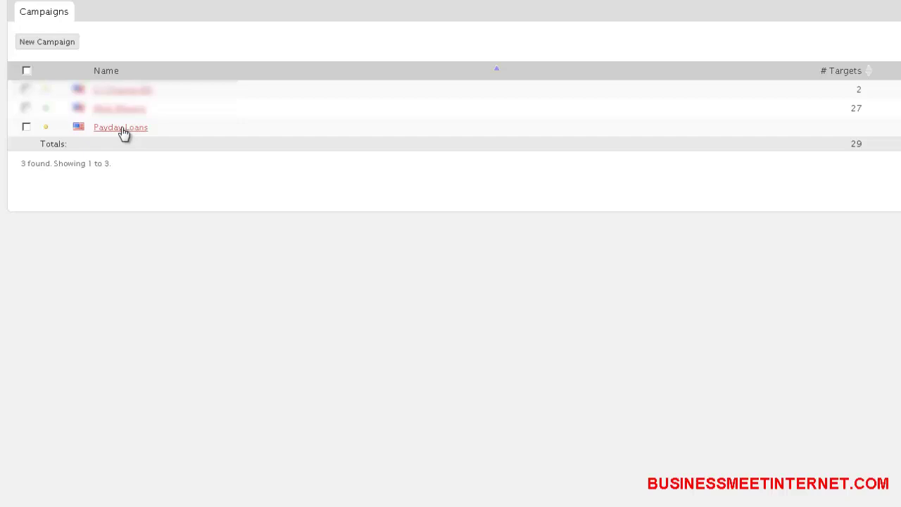
pyautogui.click(121, 127)
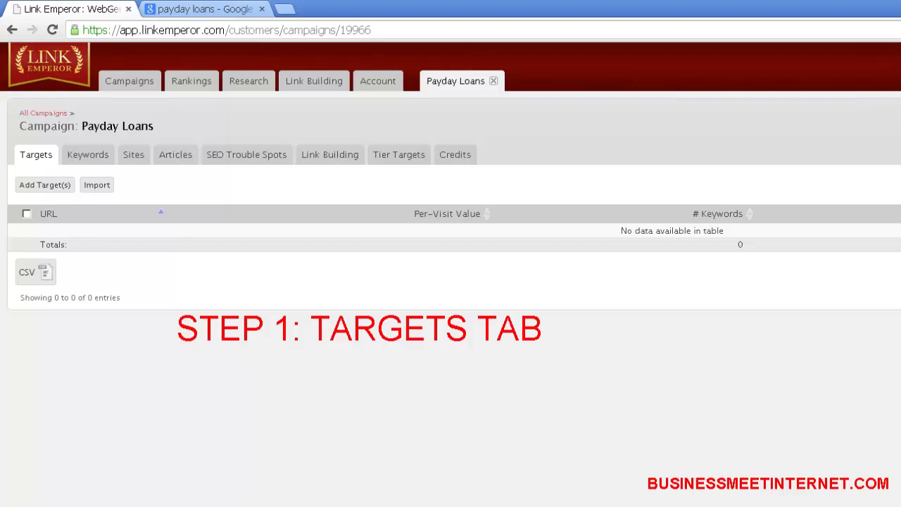
pyautogui.hotkey('alt', 'Tab')
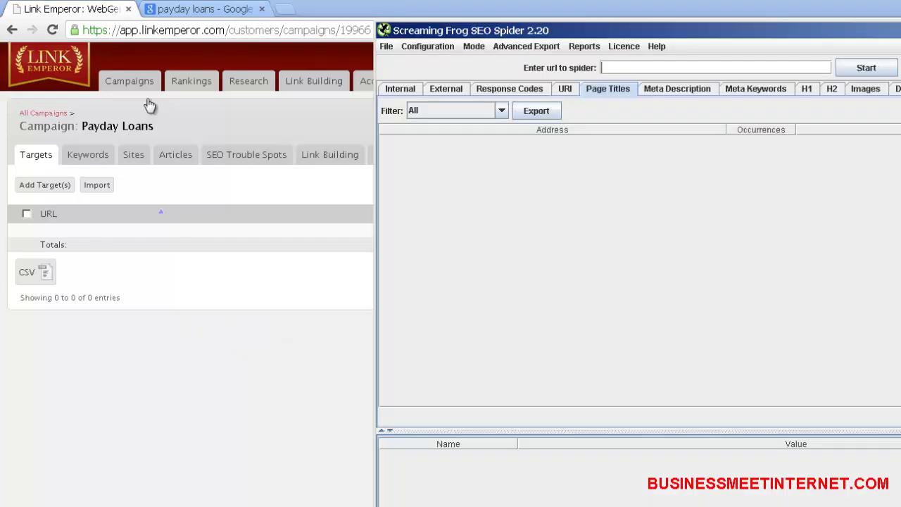
pyautogui.doubleClick(628, 32)
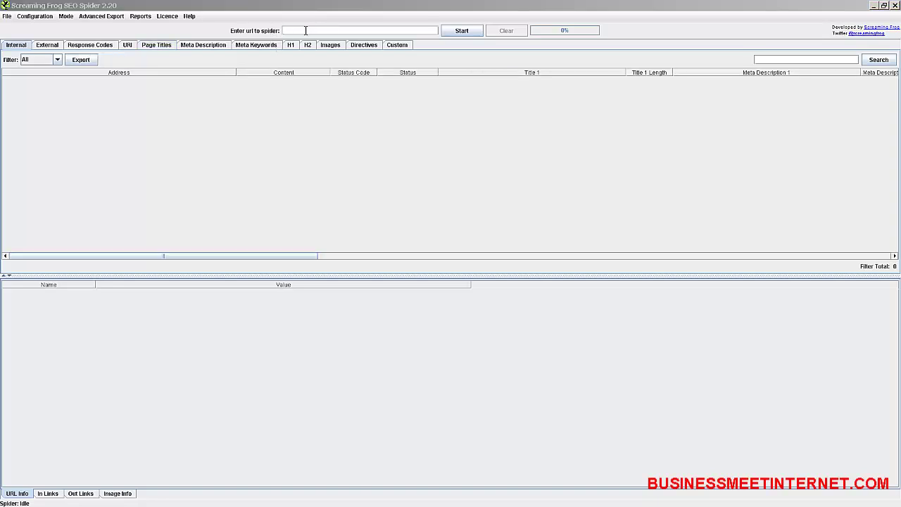
pyautogui.click(306, 30)
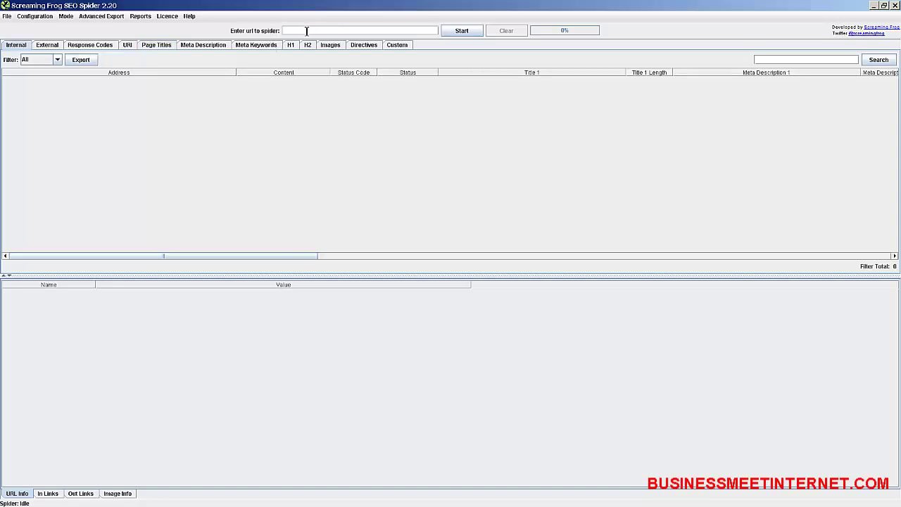
pyautogui.write('https://www.ezmoneypaydayloans.com/')
pyautogui.press('Return')
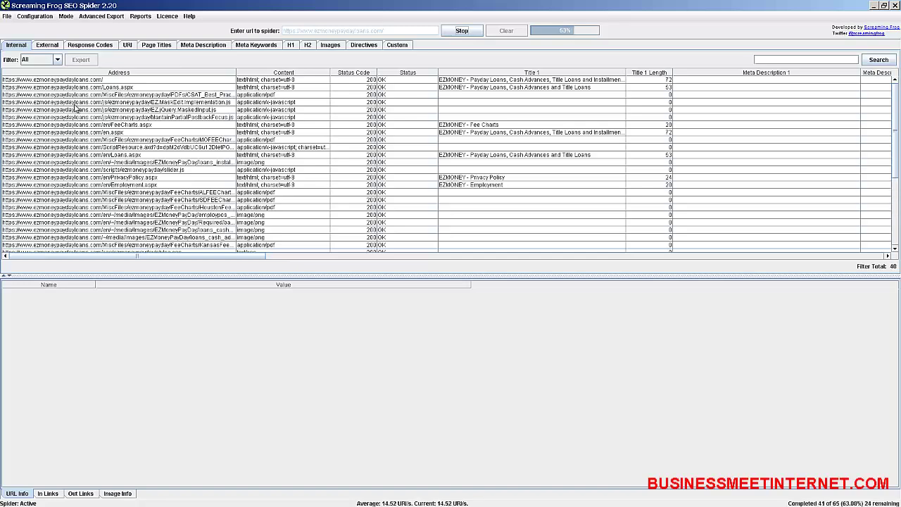
# Filter the internal crawl results to HTML and export them to the desktop as internal_html.csv
pyautogui.scroll(-6, 182, 162)
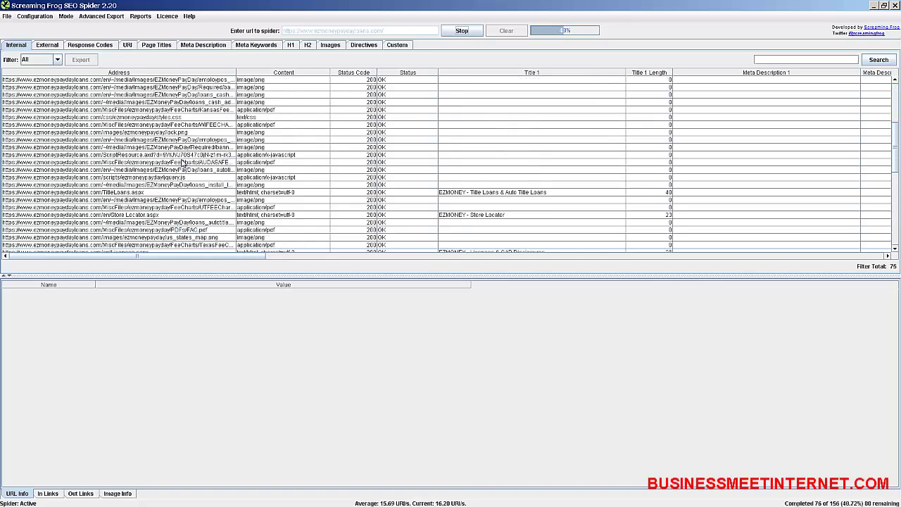
pyautogui.scroll(-5, 182, 161)
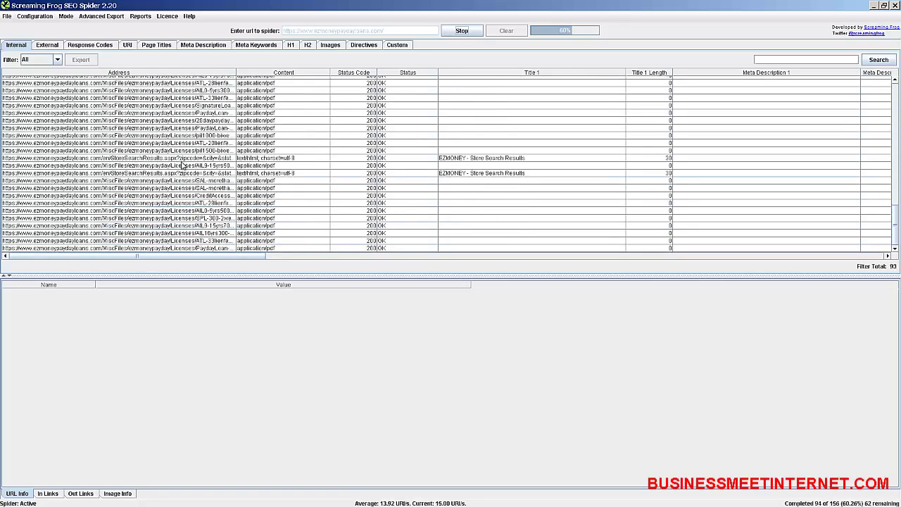
pyautogui.scroll(5, 200, 90)
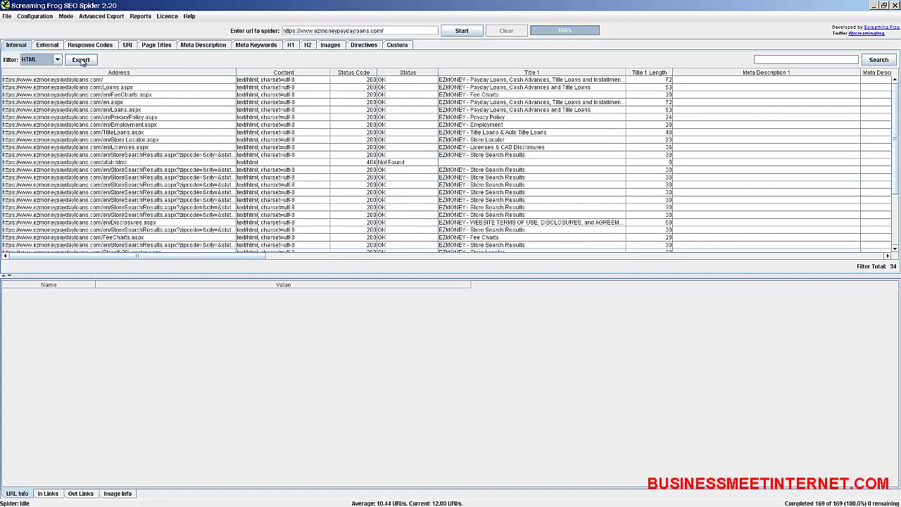
pyautogui.click(80, 59)
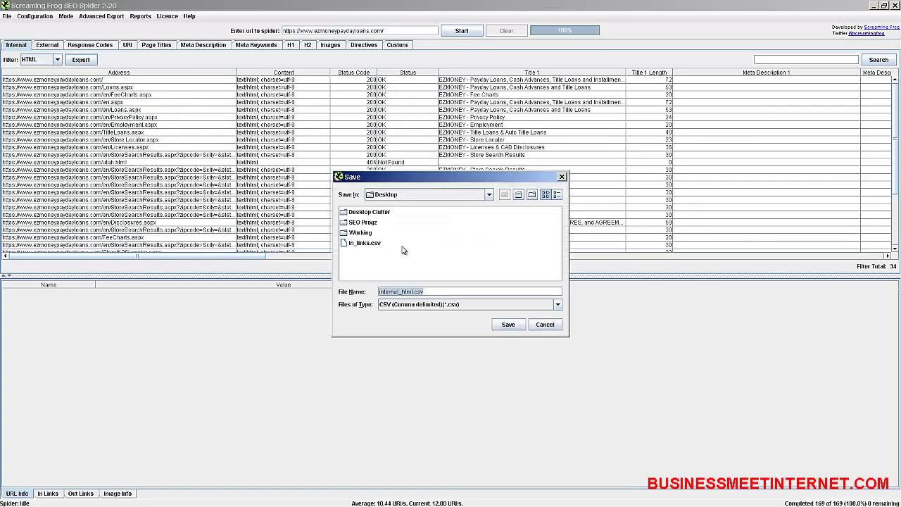
pyautogui.click(507, 324)
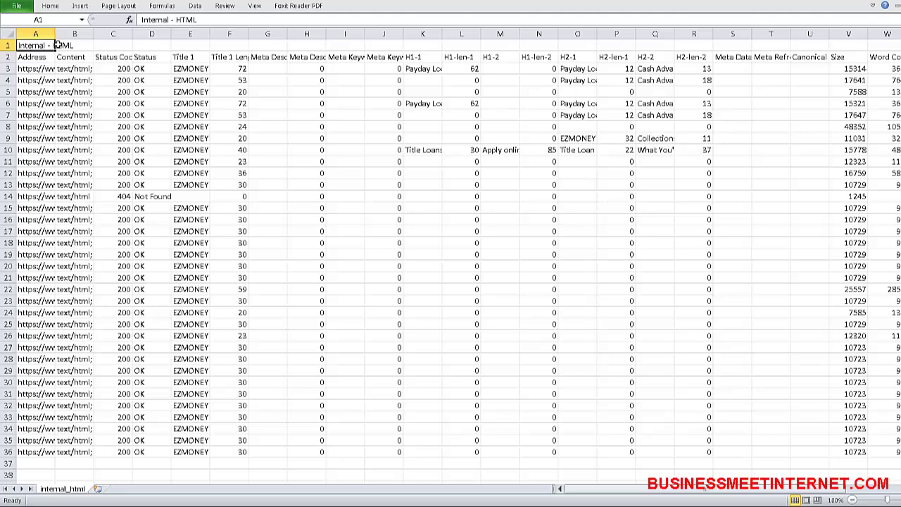
# In Excel, widen the Address column of internal_html and copy the URLs in A3:A14 and A26 into column A of a new workbook
pyautogui.moveTo(49, 34); pyautogui.dragTo(355, 34)
pyautogui.click(109, 68)
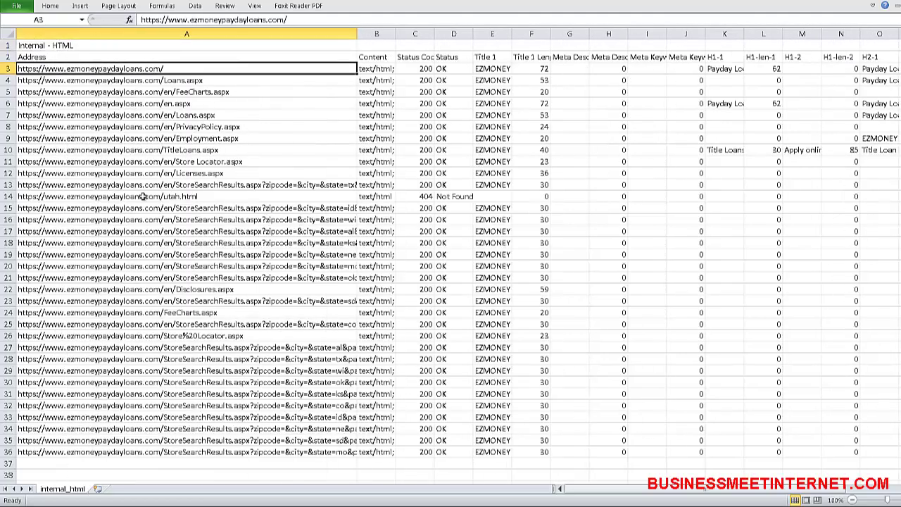
pyautogui.moveTo(157, 197); pyautogui.dragTo(149, 197)
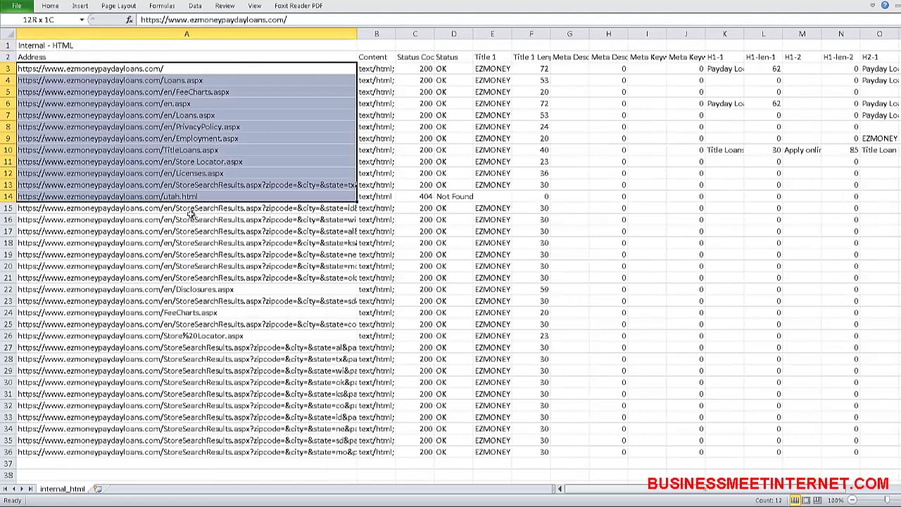
pyautogui.scroll(-4, 190, 213)
pyautogui.scroll(3, 184, 211)
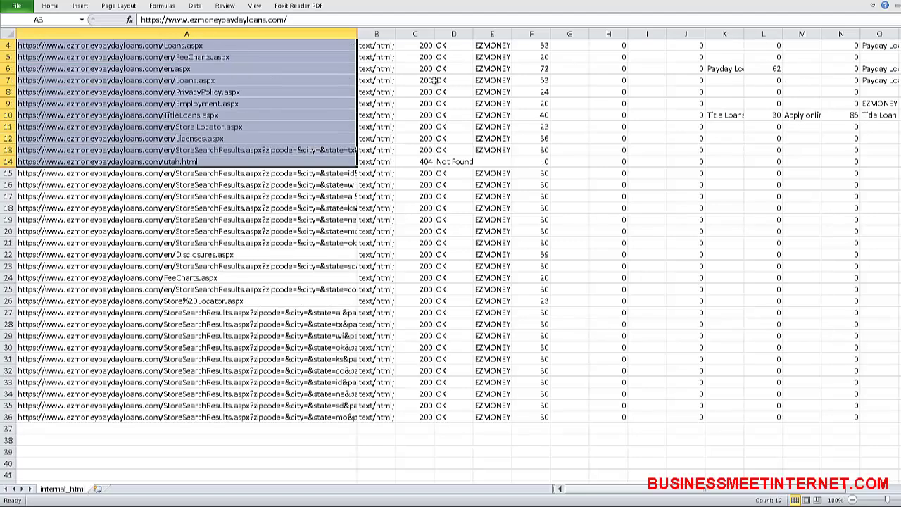
pyautogui.moveTo(357, 34); pyautogui.dragTo(607, 34)
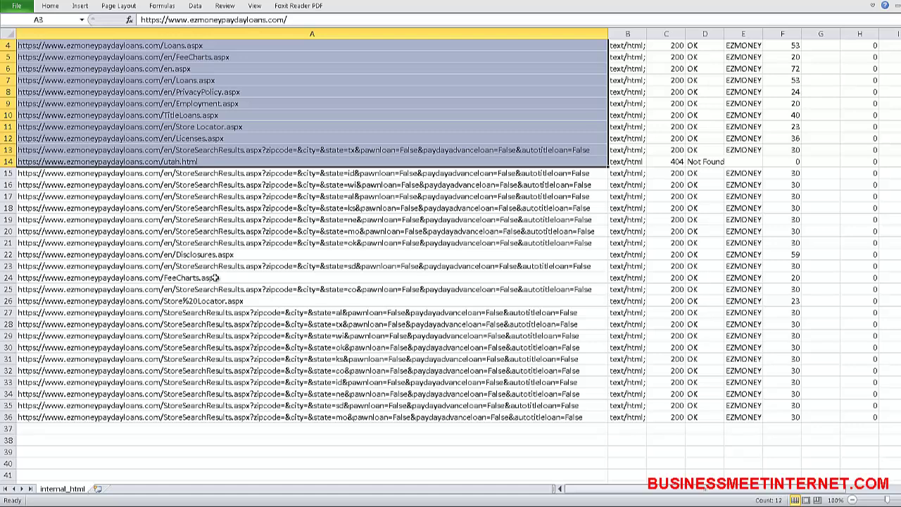
pyautogui.keyDown('ctrl'); pyautogui.click(174, 302); pyautogui.keyUp('ctrl')
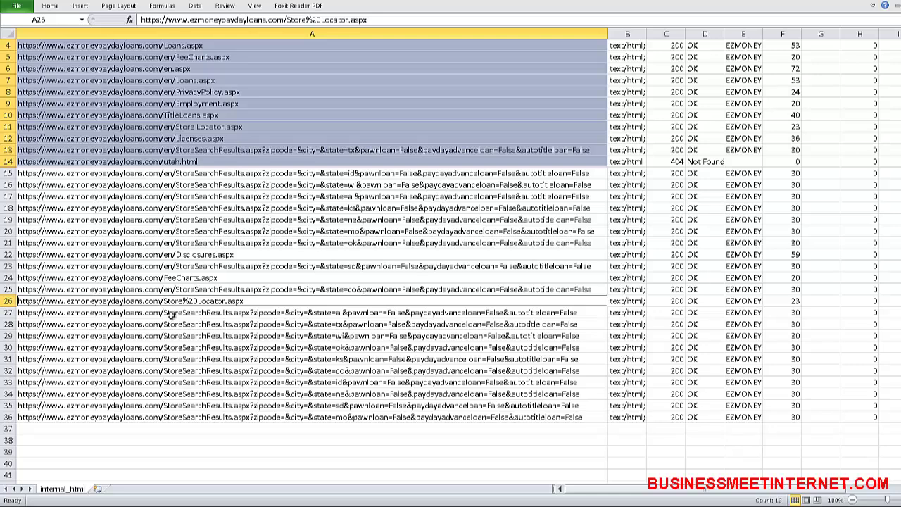
pyautogui.hotkey('ctrl', 'c')
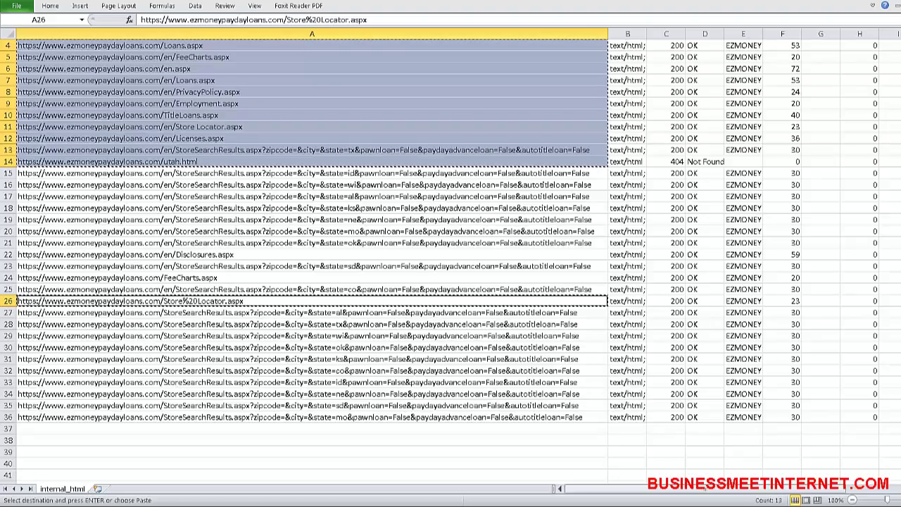
pyautogui.hotkey('alt', 'Tab')
pyautogui.hotkey('ctrl', 'v')
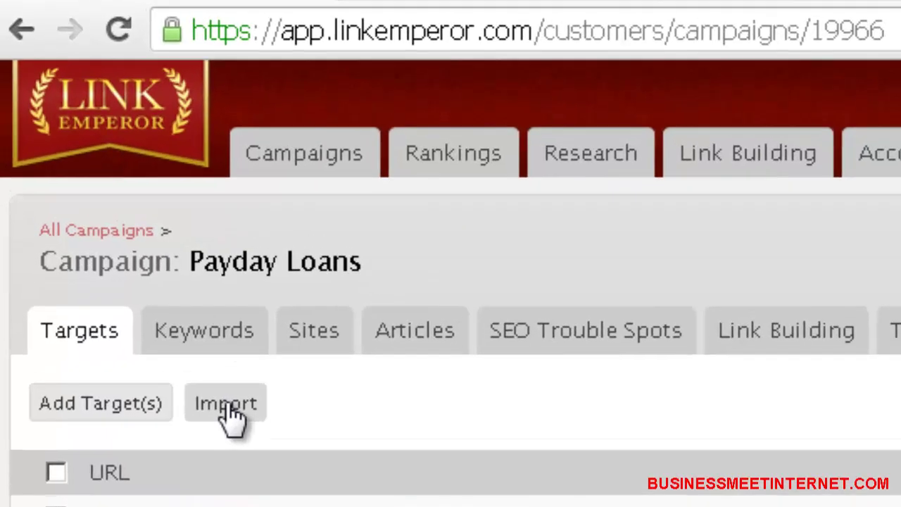
# Open the target import form of the Payday Loans campaign in Link Emperor and review its file format requirements
pyautogui.click(227, 406)
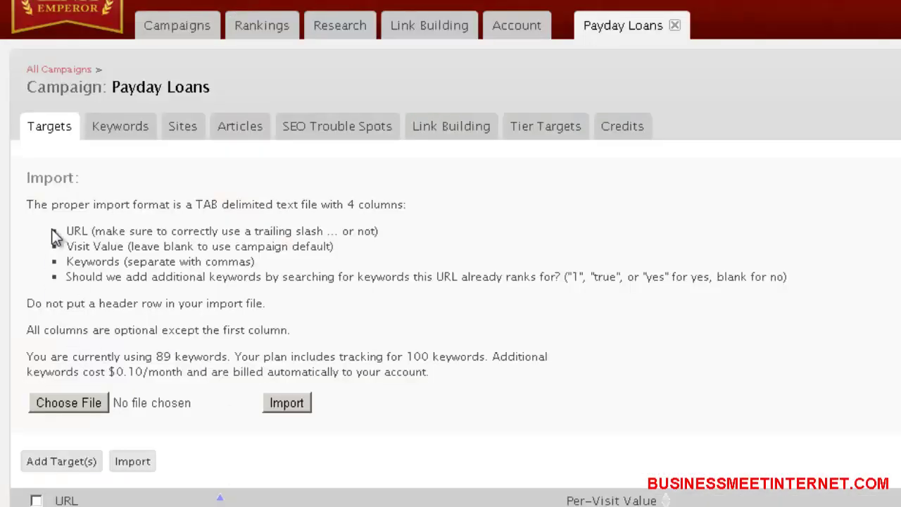
pyautogui.moveTo(33, 211); pyautogui.dragTo(526, 372)
pyautogui.click(299, 318)
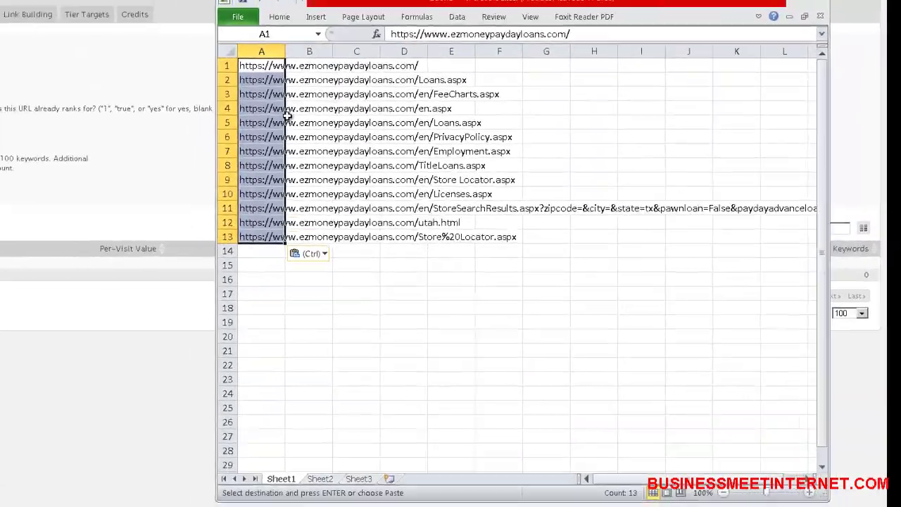
# Paste the comma-separated payday loan keyword list into C1 beside the first URL and copy it to the other URL rows through row 13
pyautogui.moveTo(261, 65); pyautogui.dragTo(251, 209)
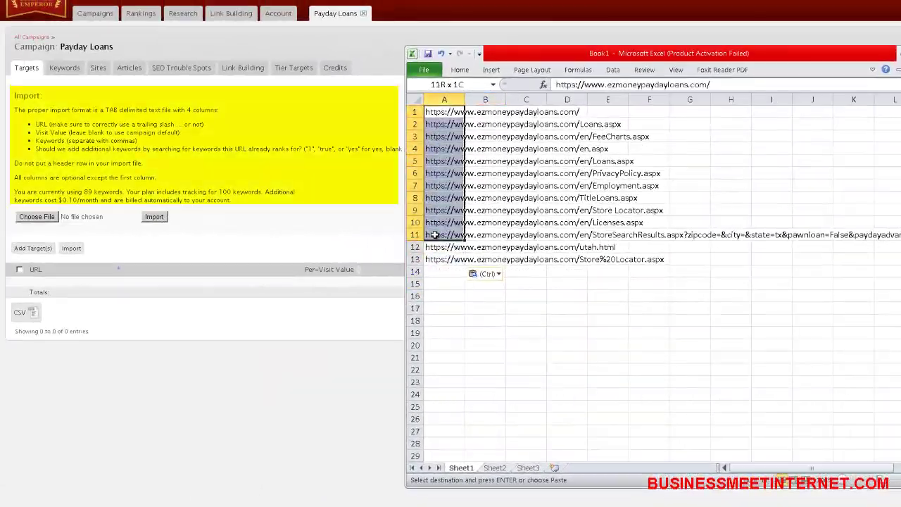
pyautogui.moveTo(434, 234); pyautogui.dragTo(434, 259)
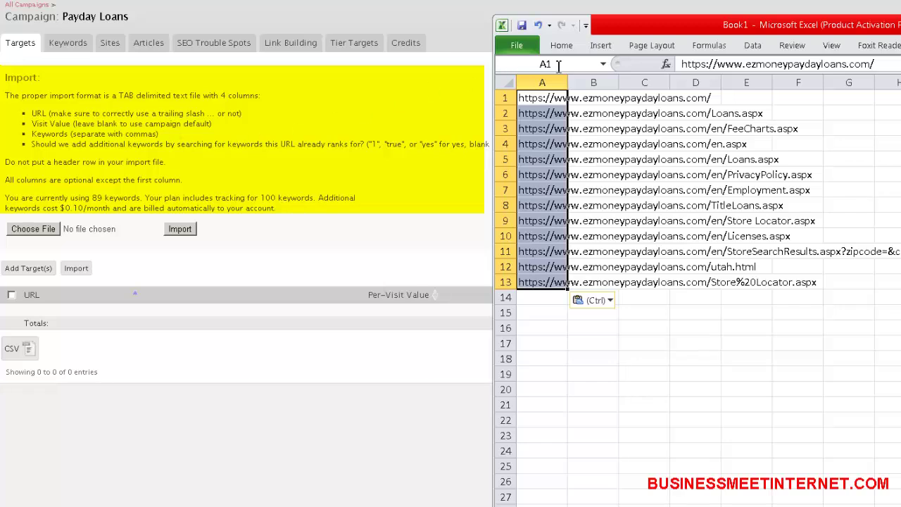
pyautogui.click(594, 98)
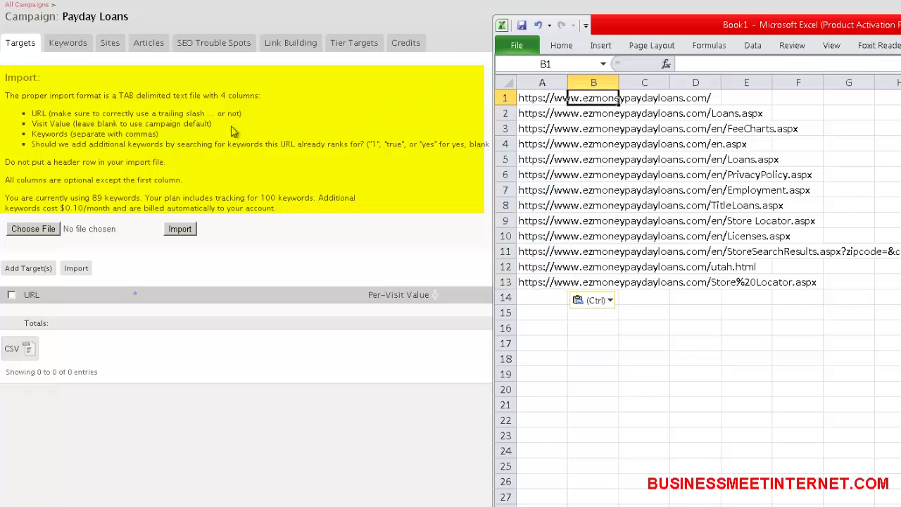
pyautogui.press('Right')
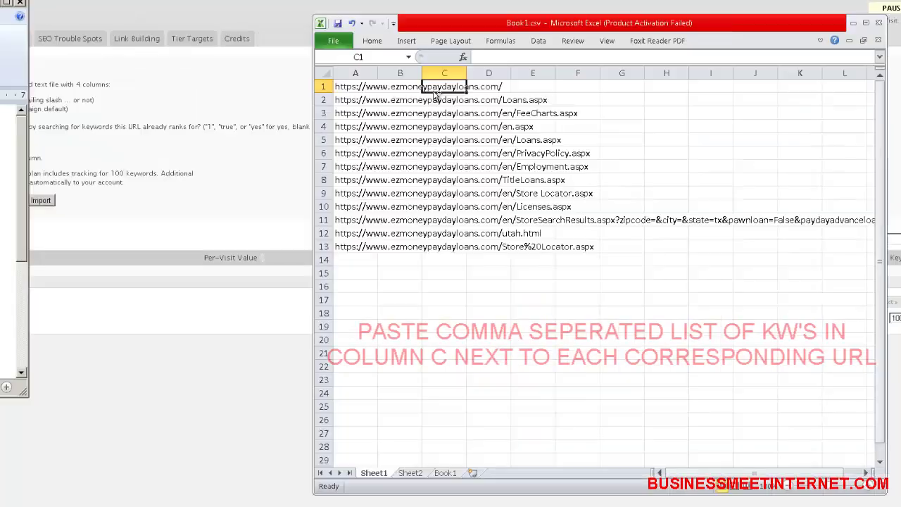
pyautogui.hotkey('ctrl', 'v')
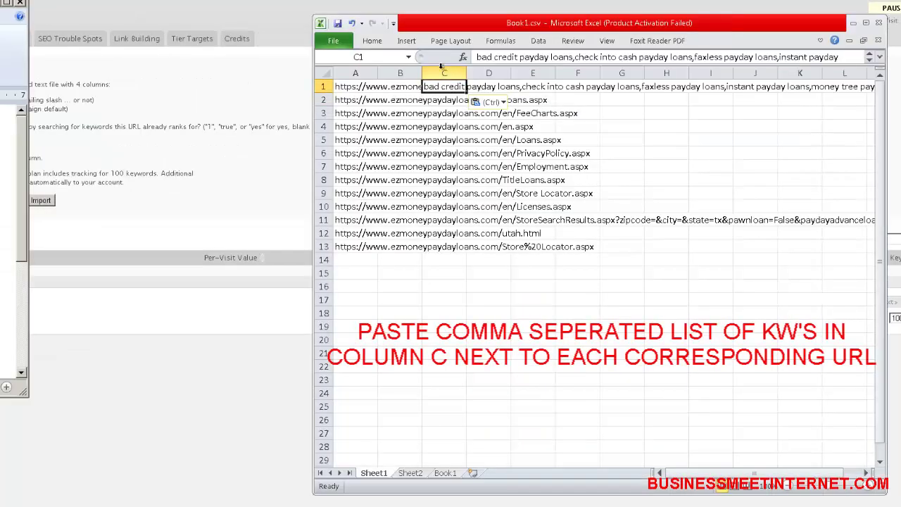
pyautogui.hotkey('ctrl', 'c')
pyautogui.moveTo(454, 100); pyautogui.dragTo(439, 250)
pyautogui.hotkey('ctrl', 'v')
pyautogui.click(403, 340)
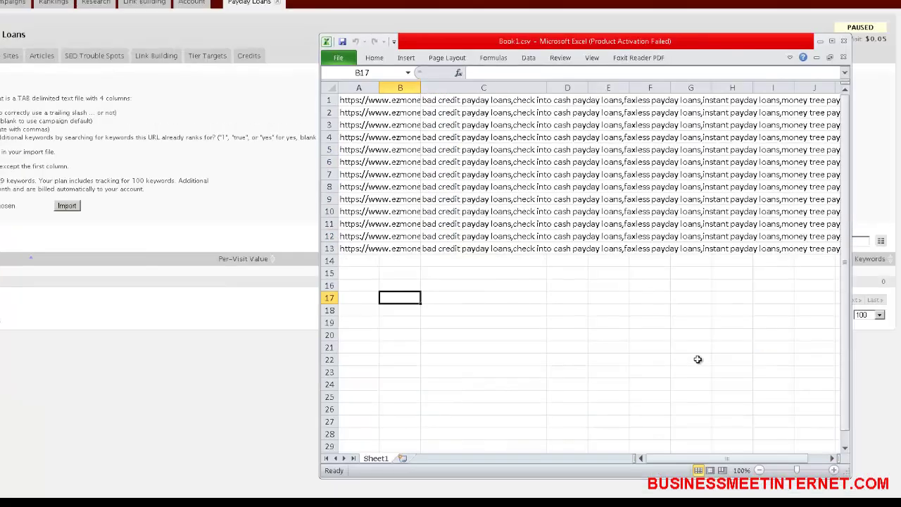
# Save the URL and keyword sheet to the desktop in the Text (Tab delimited) (*.txt) format
pyautogui.click(338, 57)
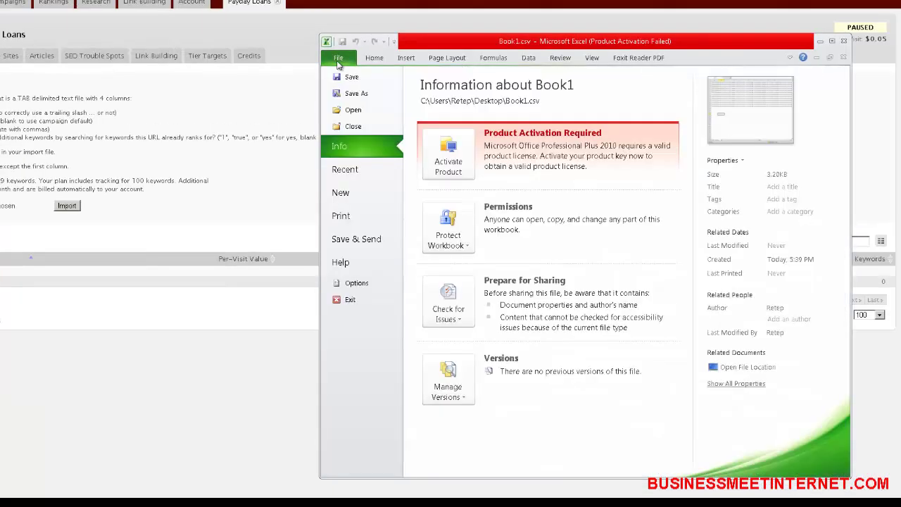
pyautogui.press('Escape')
pyautogui.press('F12')
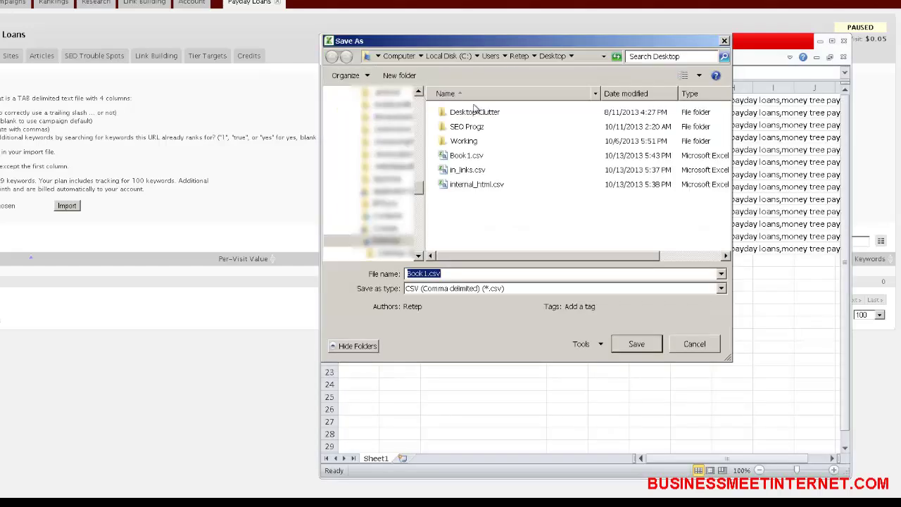
pyautogui.click(454, 288)
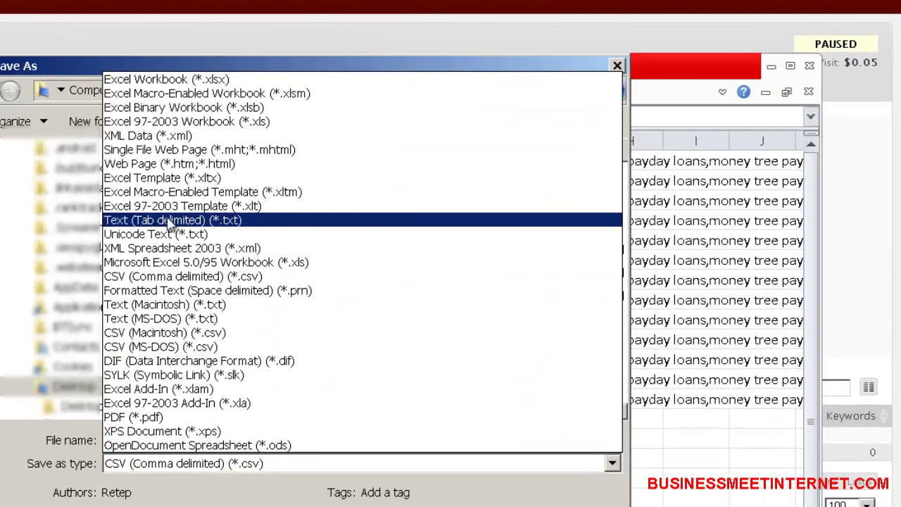
pyautogui.click(169, 219)
pyautogui.click(363, 263)
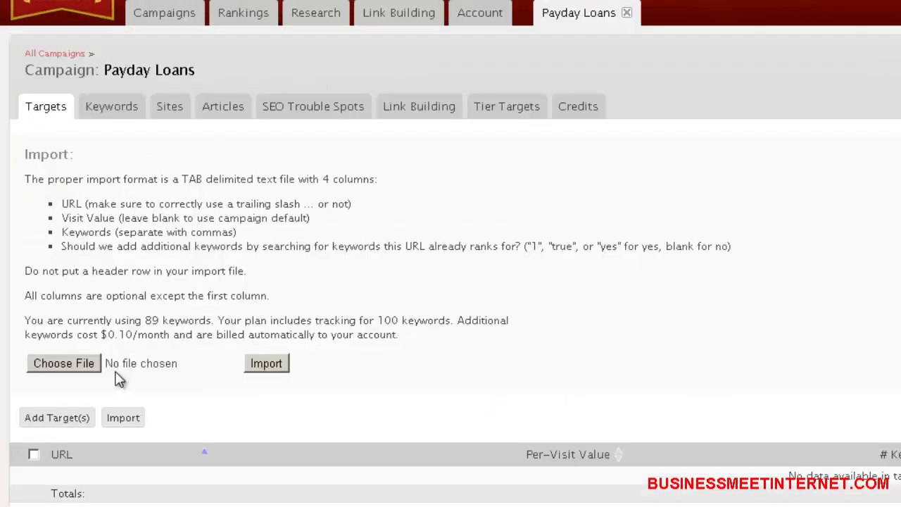
# Import payday loans targets.txt into the campaign's targets, checking the previewed URLs and keywords before confirming
pyautogui.click(76, 367)
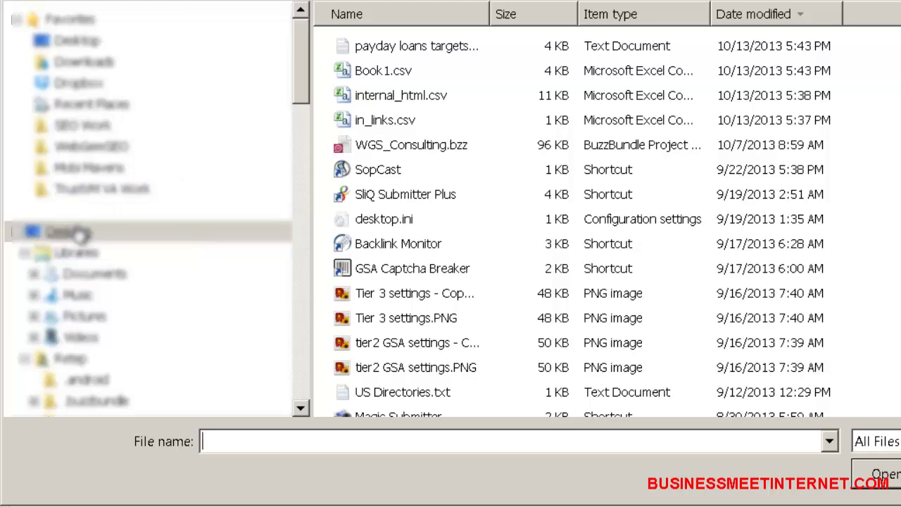
pyautogui.doubleClick(383, 45)
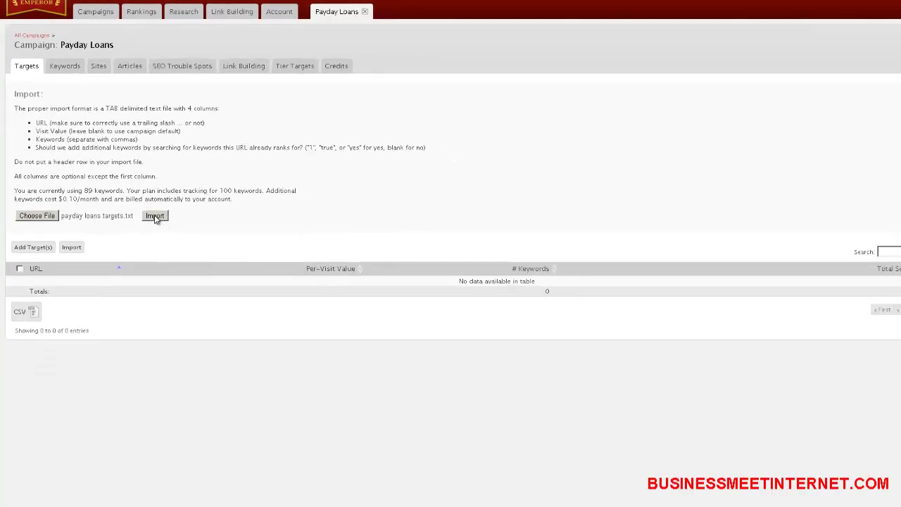
pyautogui.click(154, 216)
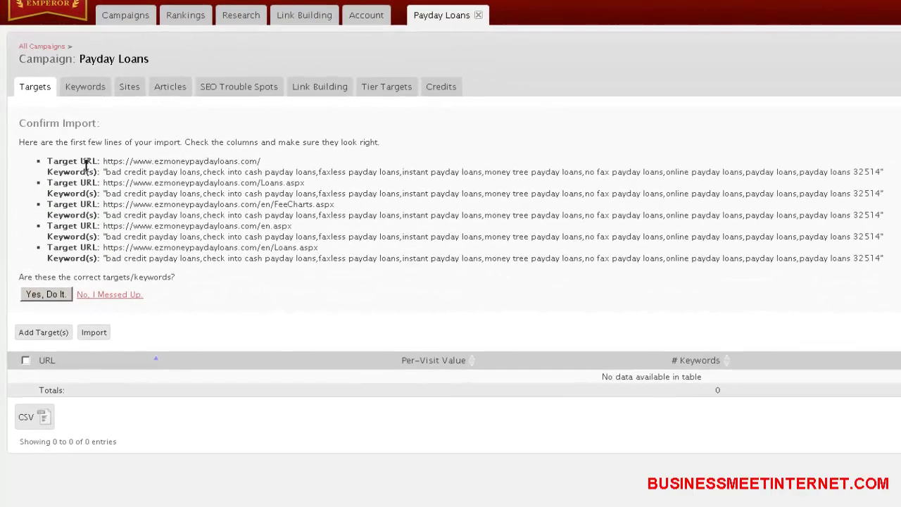
pyautogui.moveTo(106, 163); pyautogui.dragTo(308, 162)
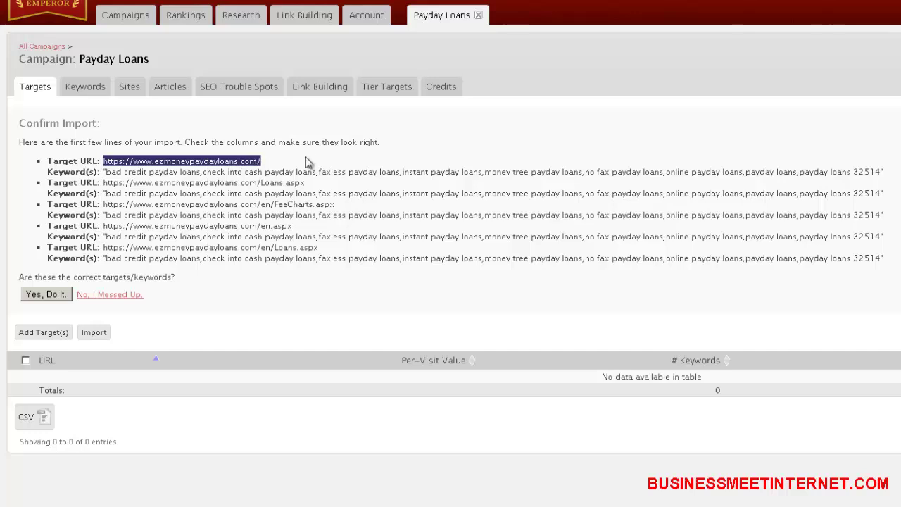
pyautogui.click(105, 173)
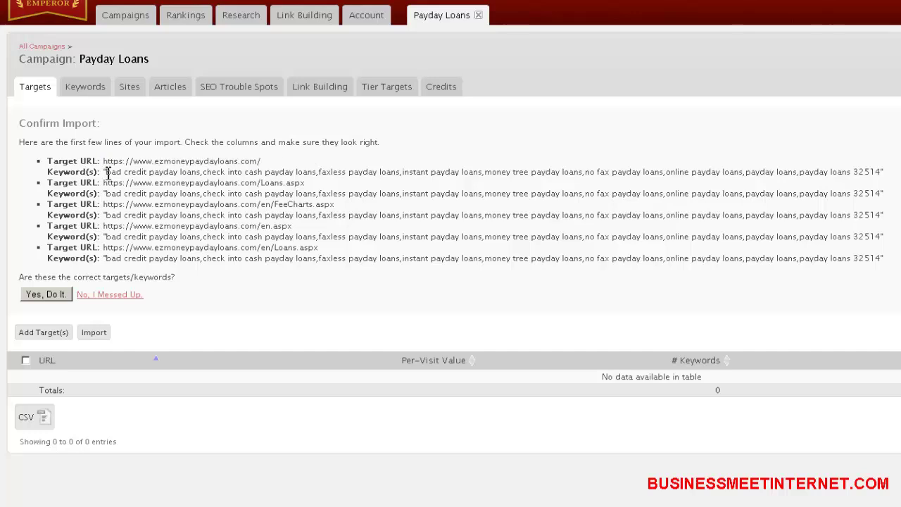
pyautogui.moveTo(111, 173); pyautogui.dragTo(223, 279)
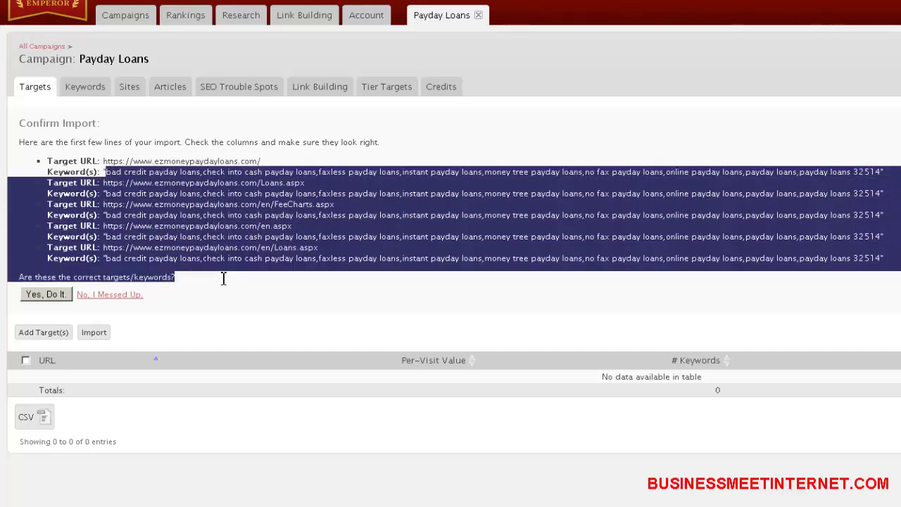
pyautogui.click(54, 240)
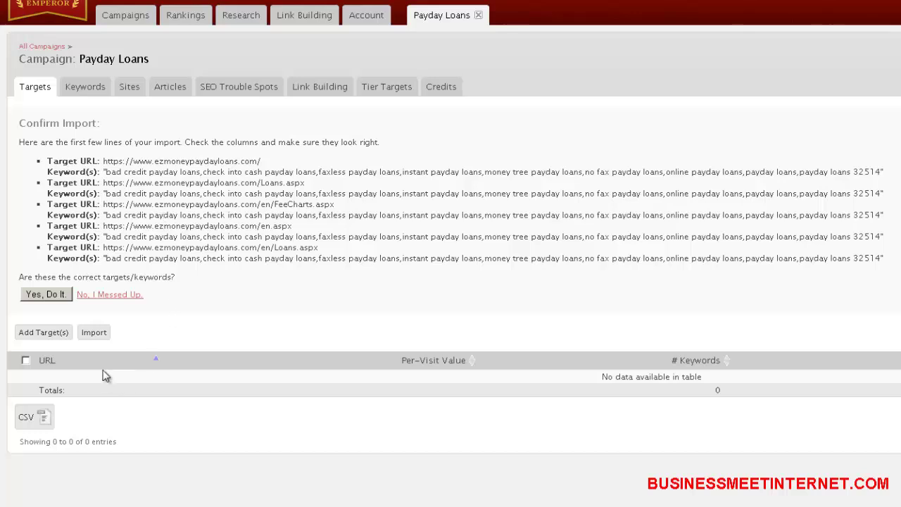
pyautogui.click(56, 295)
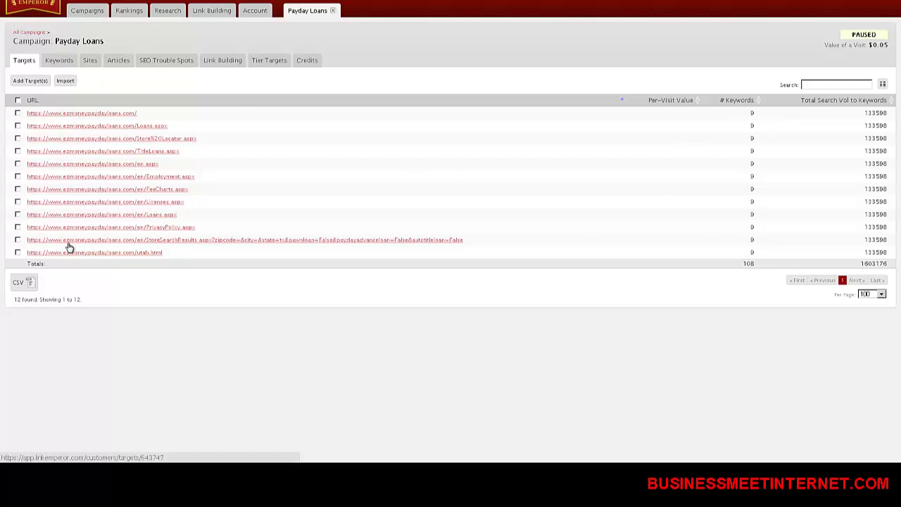
# Review the campaign's imported keywords and the target URL paired with each one through to the utah.html entries
pyautogui.click(58, 61)
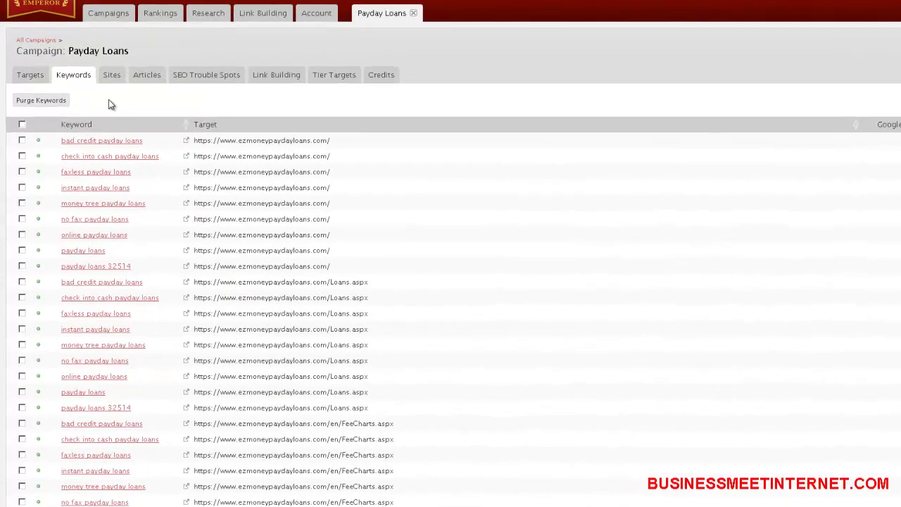
pyautogui.scroll(-5, 427, 313)
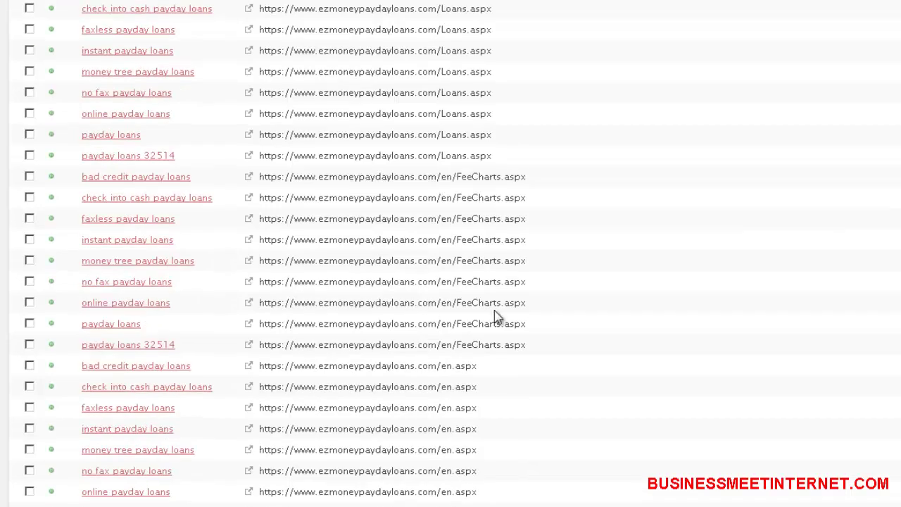
pyautogui.scroll(3, 492, 316)
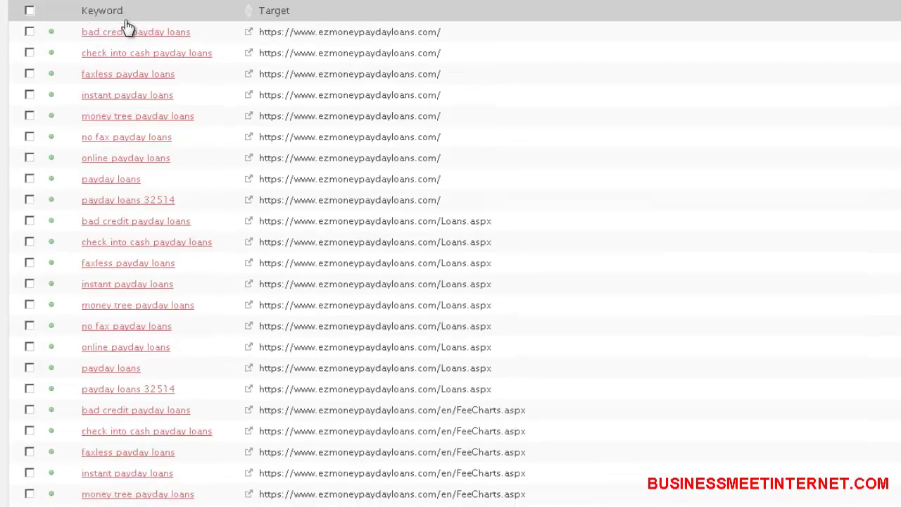
pyautogui.scroll(-10, 351, 296)
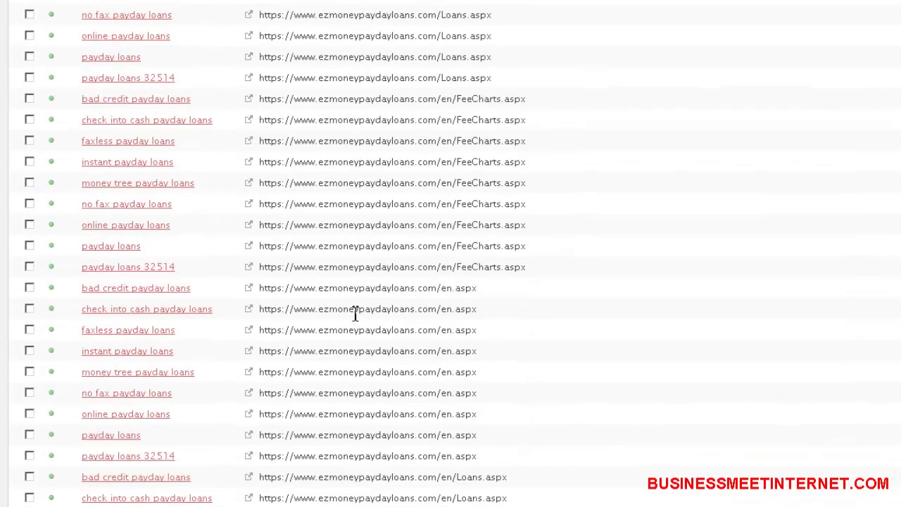
pyautogui.scroll(-4, 350, 310)
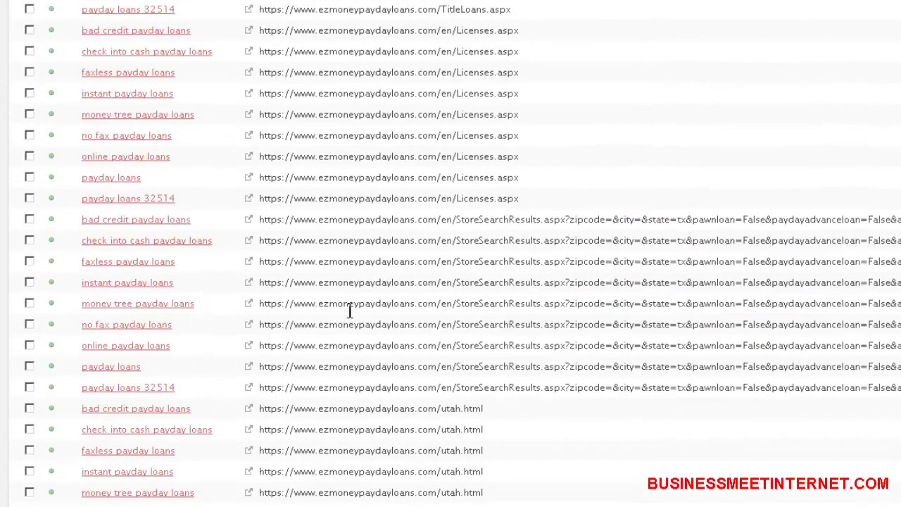
pyautogui.scroll(15, 349, 309)
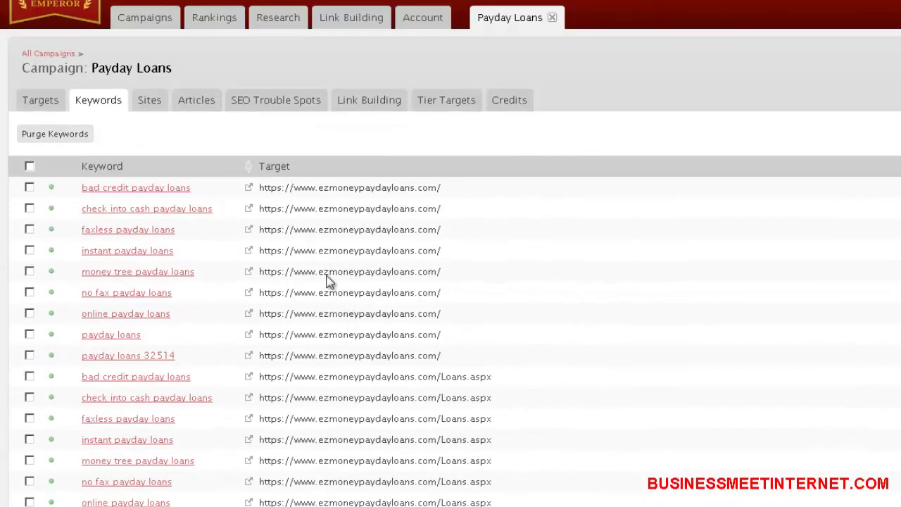
# Manually add an article to the campaign by pasting the spintax title and nested spintax body on text message marketing, and save it
pyautogui.click(199, 104)
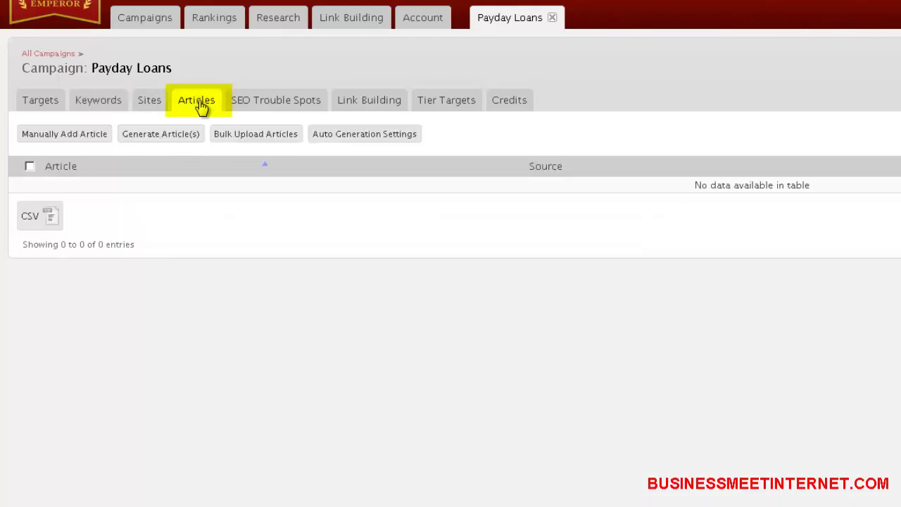
pyautogui.click(74, 145)
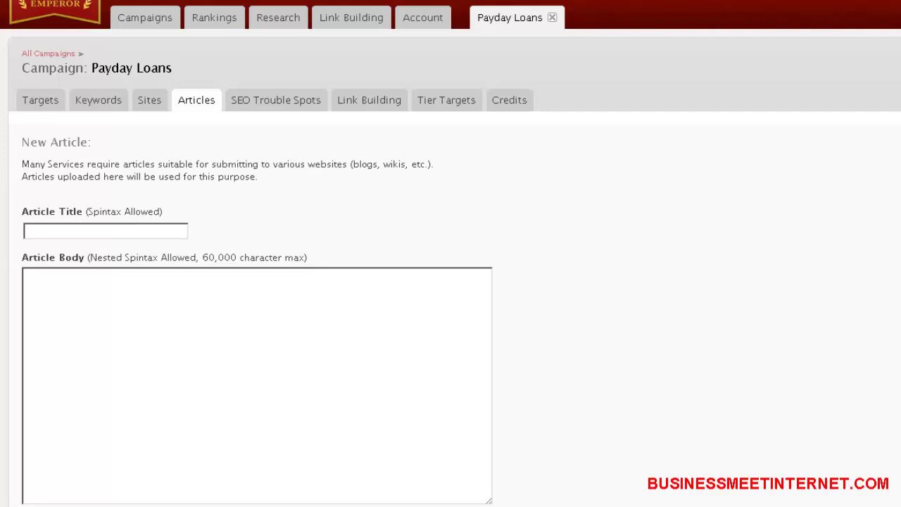
pyautogui.click(105, 231)
pyautogui.hotkey('ctrl', 'v')
pyautogui.press('Tab')
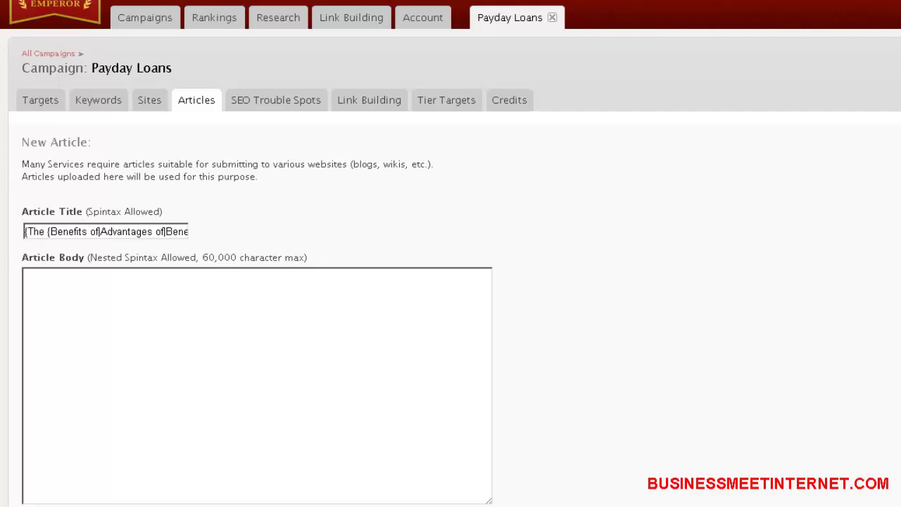
pyautogui.click(273, 314)
pyautogui.hotkey('ctrl', 'v')
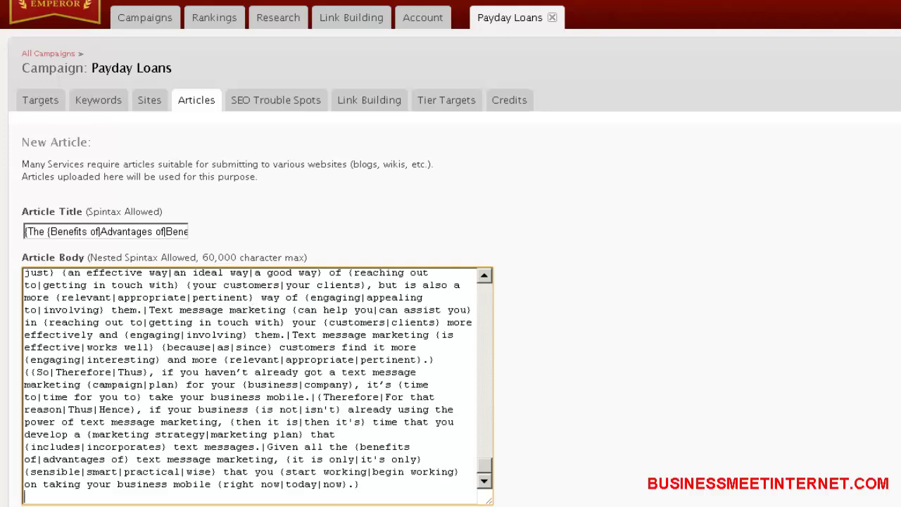
pyautogui.click(55, 506)
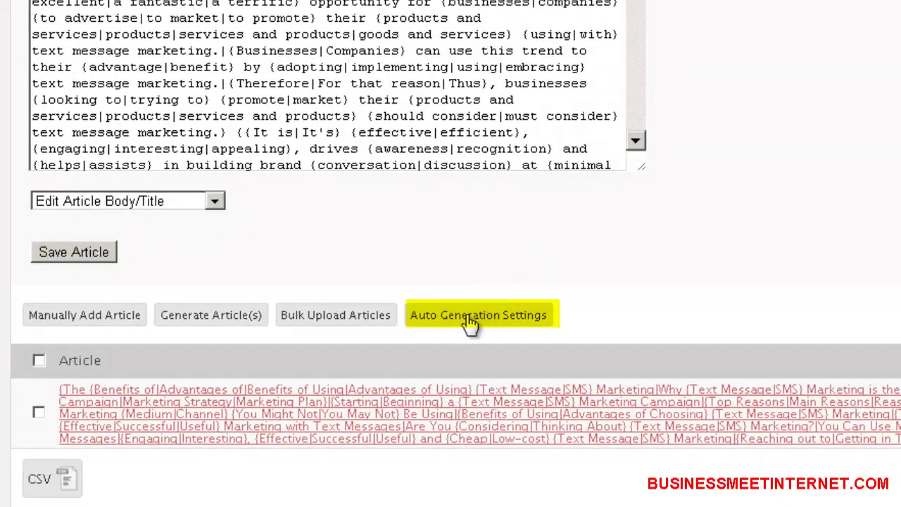
# Choose whether articles are automatically generated for the campaign's blasts and save the article generation settings
pyautogui.click(465, 316)
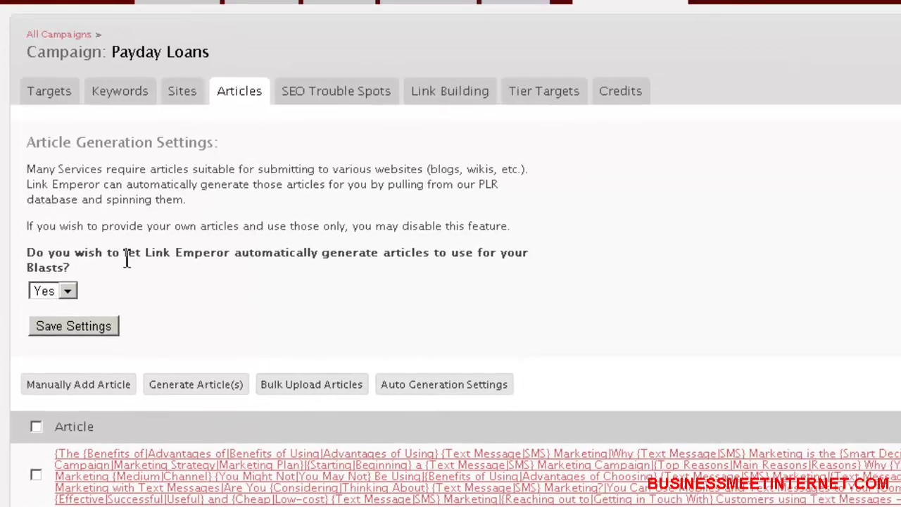
pyautogui.moveTo(125, 257); pyautogui.dragTo(509, 268)
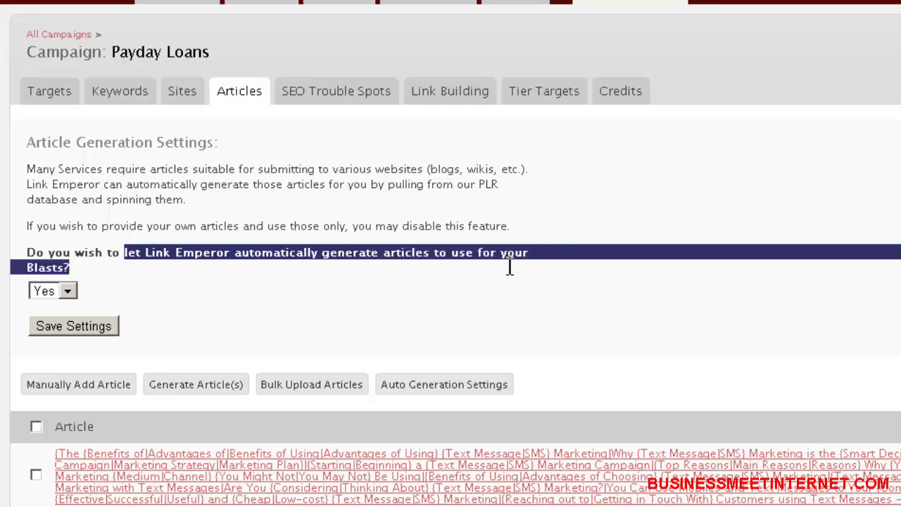
pyautogui.click(68, 290)
pyautogui.click(53, 326)
pyautogui.click(111, 326)
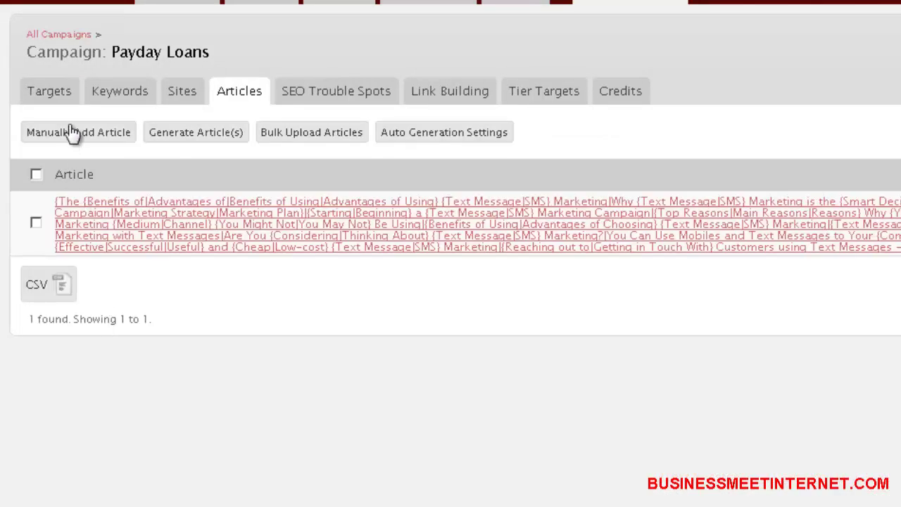
# Open the saved text message marketing article and show an example spun version of it
pyautogui.click(179, 219)
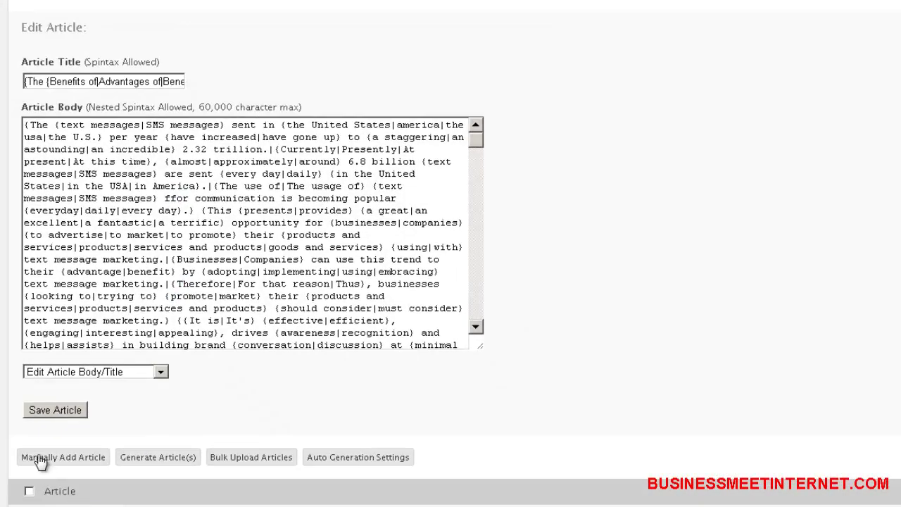
pyautogui.click(70, 371)
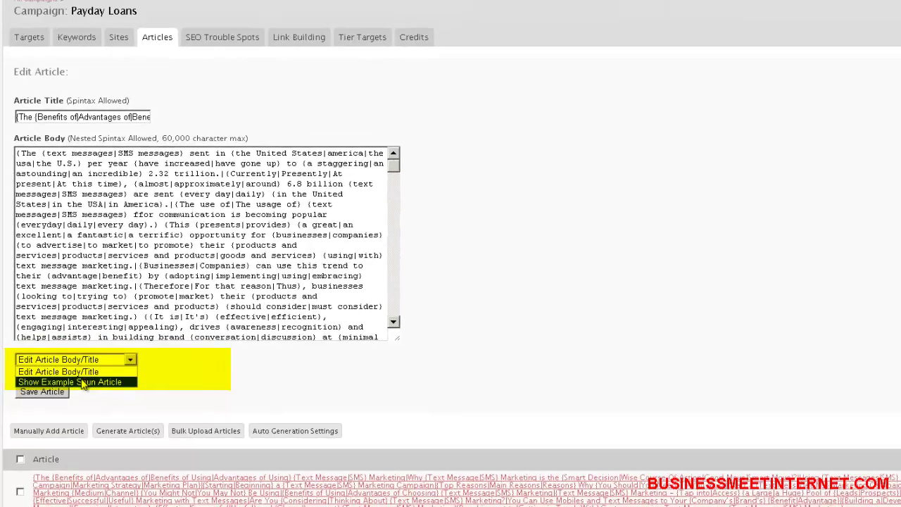
pyautogui.click(82, 382)
pyautogui.scroll(-7, 174, 485)
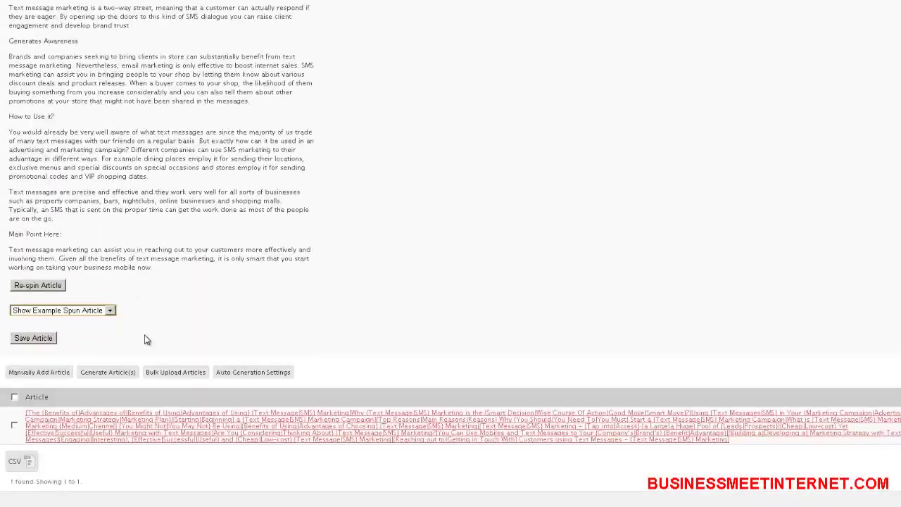
pyautogui.scroll(1, 138, 345)
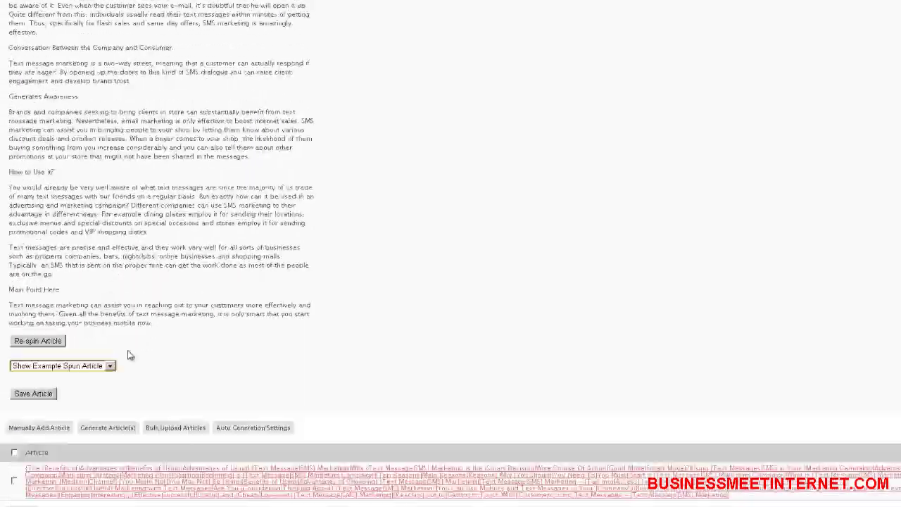
# Re-spin the example article, check its new title and body text, and save the article
pyautogui.click(62, 344)
pyautogui.scroll(-15, 98, 342)
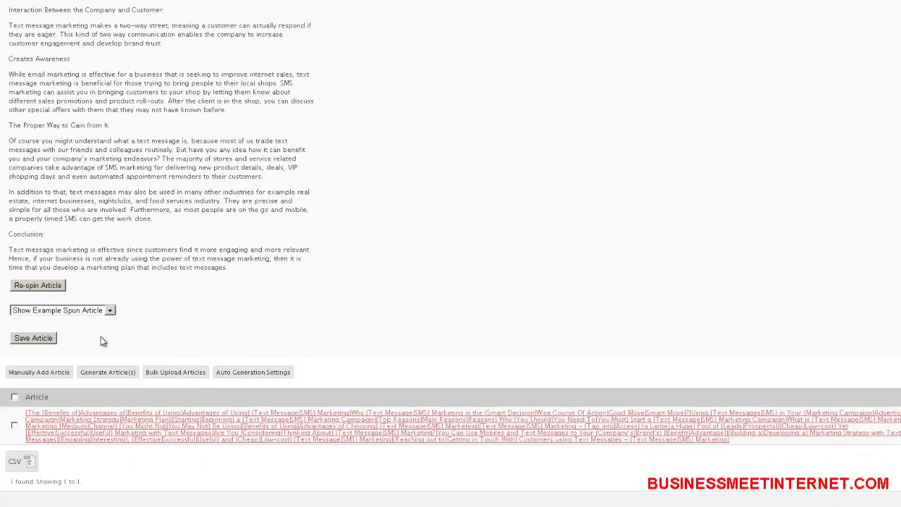
pyautogui.scroll(15, 84, 281)
pyautogui.tripleClick(42, 142)
pyautogui.moveTo(25, 197); pyautogui.dragTo(258, 224)
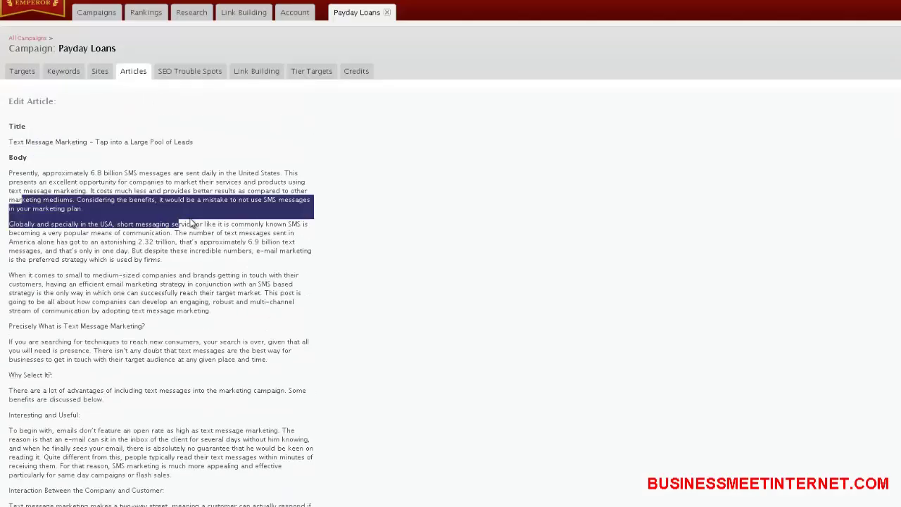
pyautogui.scroll(-7, 60, 385)
pyautogui.click(41, 339)
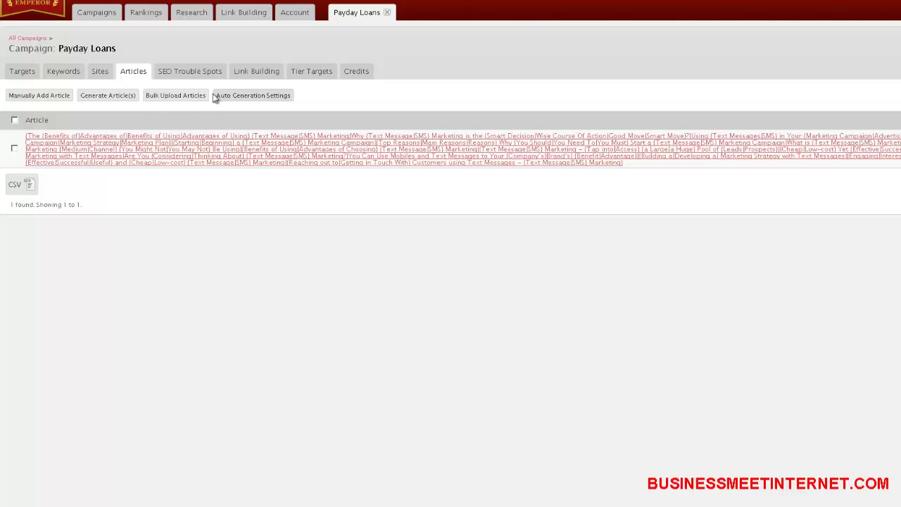
# In the campaign's custom link building settings, shift the targets-versus-buffer balance to about one third of the way from Link Direct To Targets
pyautogui.click(256, 73)
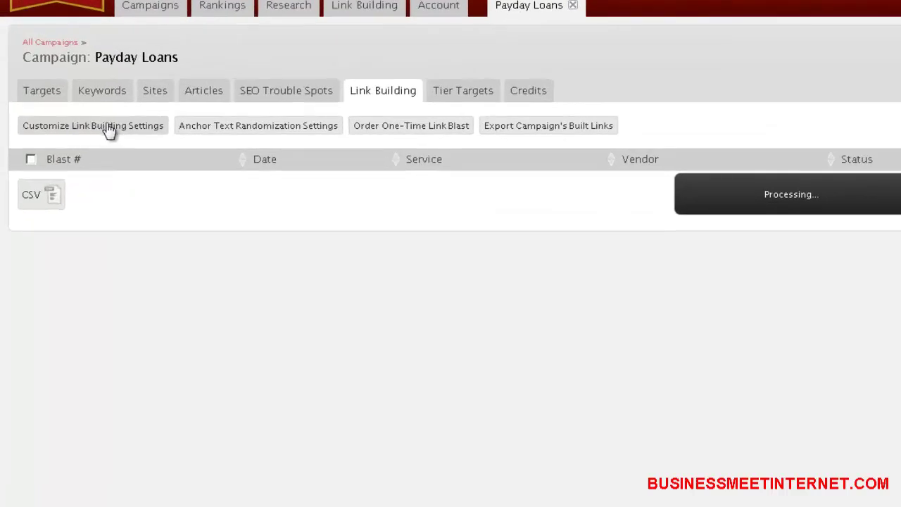
pyautogui.click(109, 130)
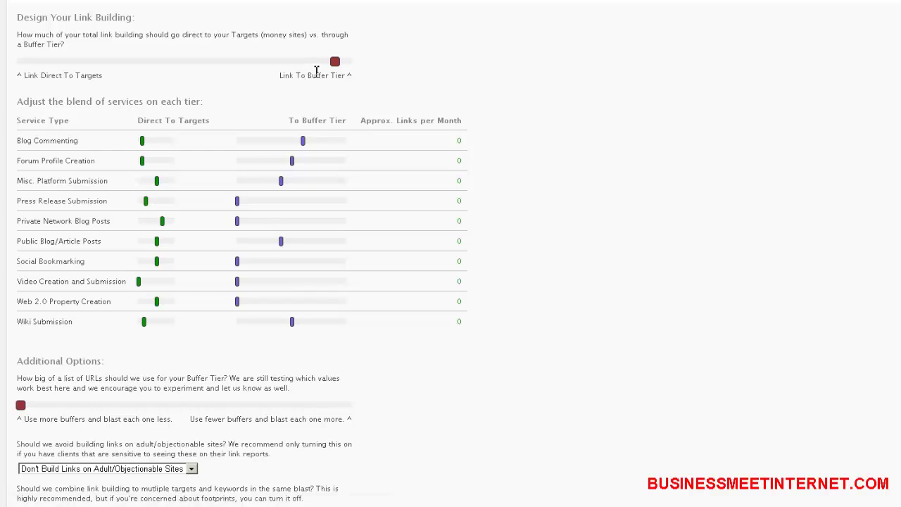
pyautogui.moveTo(336, 66); pyautogui.dragTo(111, 76)
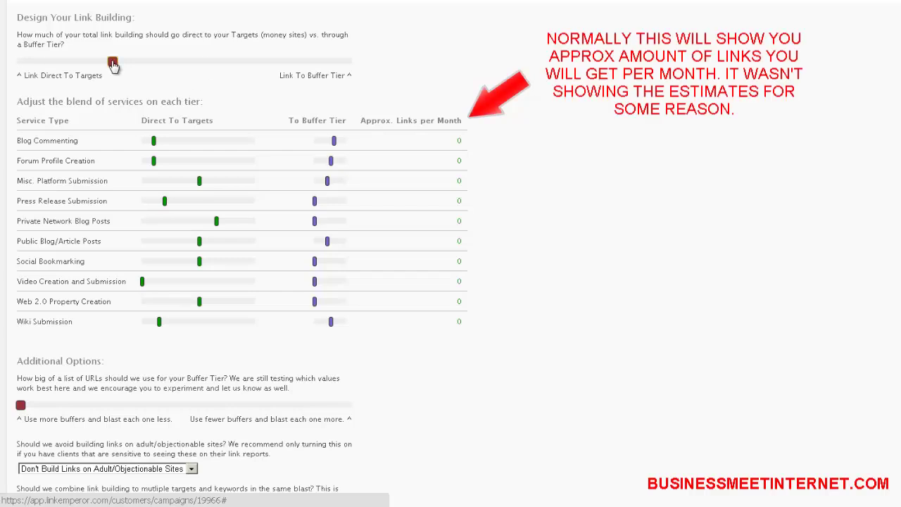
pyautogui.moveTo(113, 64); pyautogui.dragTo(126, 62)
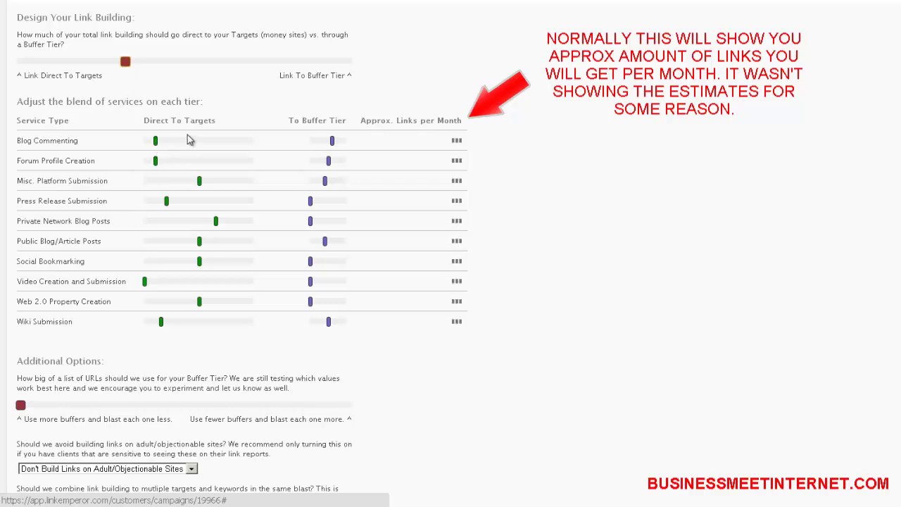
# For direct-to-target links, set Blog Commenting and Forum Profile Creation to minimum, Misc. Platform Submission to about one sixth and Press Release Submission to about 40%
pyautogui.moveTo(156, 141); pyautogui.dragTo(144, 142)
pyautogui.moveTo(156, 164); pyautogui.dragTo(145, 161)
pyautogui.moveTo(200, 184); pyautogui.dragTo(164, 195)
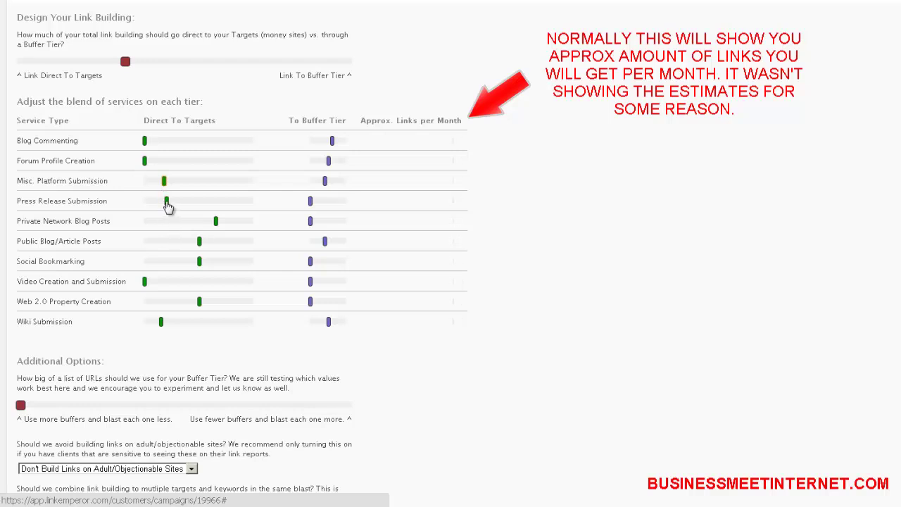
pyautogui.moveTo(167, 206); pyautogui.dragTo(190, 206)
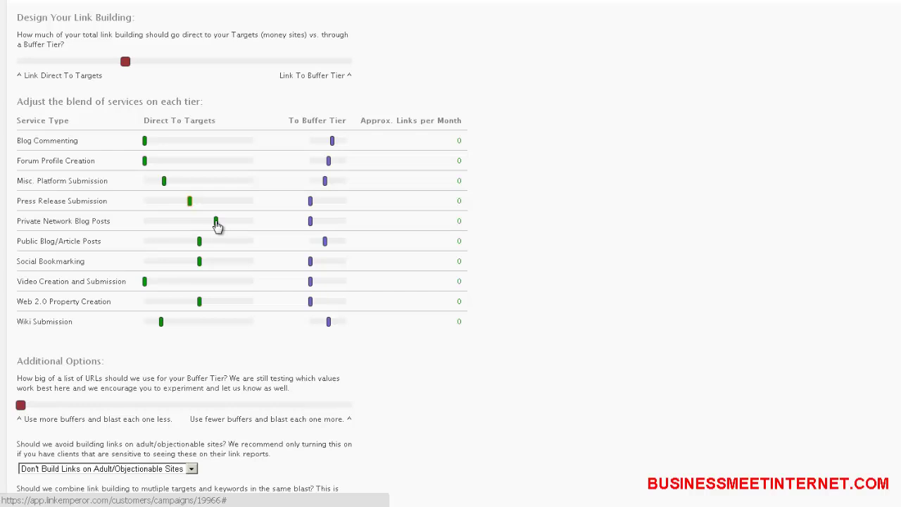
# For direct-to-target links, set Private Network Blog Posts to maximum, Public Blog/Article Posts to about 15% and Social Bookmarking to about 65%
pyautogui.moveTo(216, 224); pyautogui.dragTo(295, 238)
pyautogui.moveTo(201, 245); pyautogui.dragTo(164, 243)
pyautogui.moveTo(164, 244); pyautogui.dragTo(162, 244)
pyautogui.moveTo(201, 266); pyautogui.dragTo(218, 268)
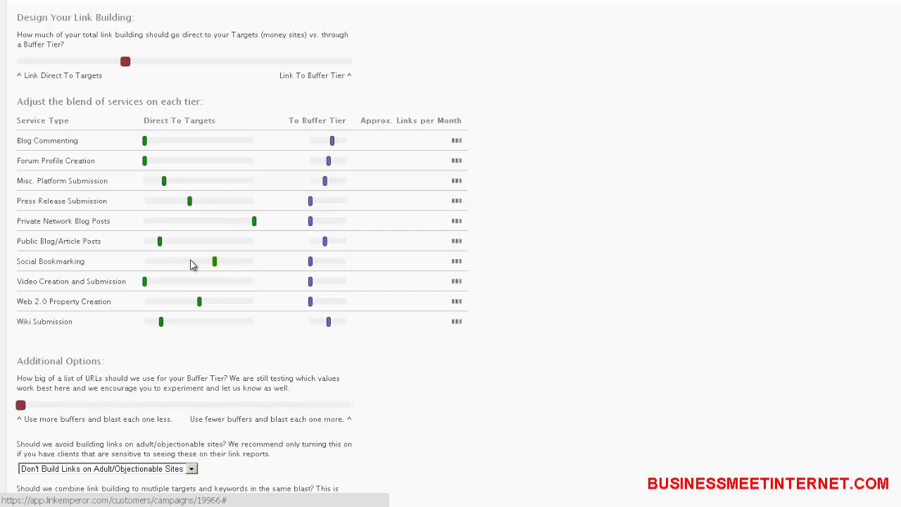
# For direct-to-target links, keep Video Creation and Submission at minimum, set Web 2.0 Property Creation to about 80% and Wiki Submission to minimum
pyautogui.click(145, 282)
pyautogui.click(236, 311)
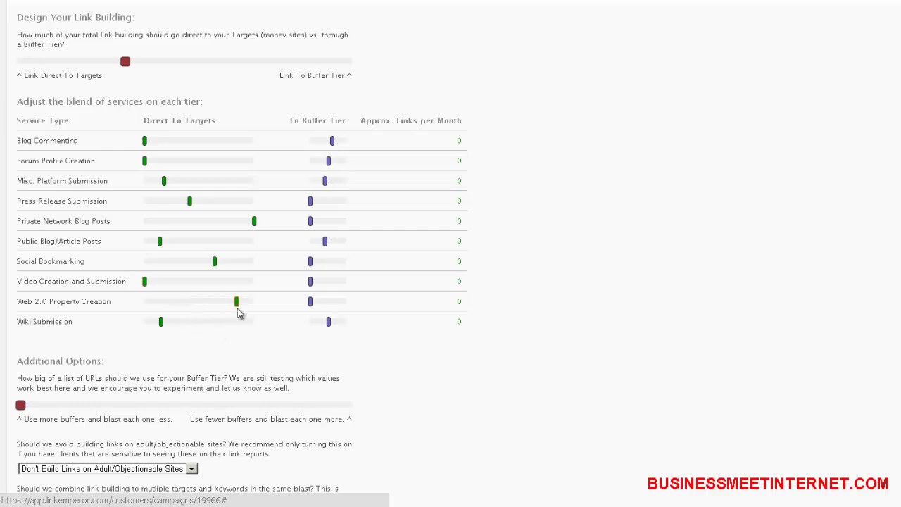
pyautogui.moveTo(237, 316); pyautogui.dragTo(235, 317)
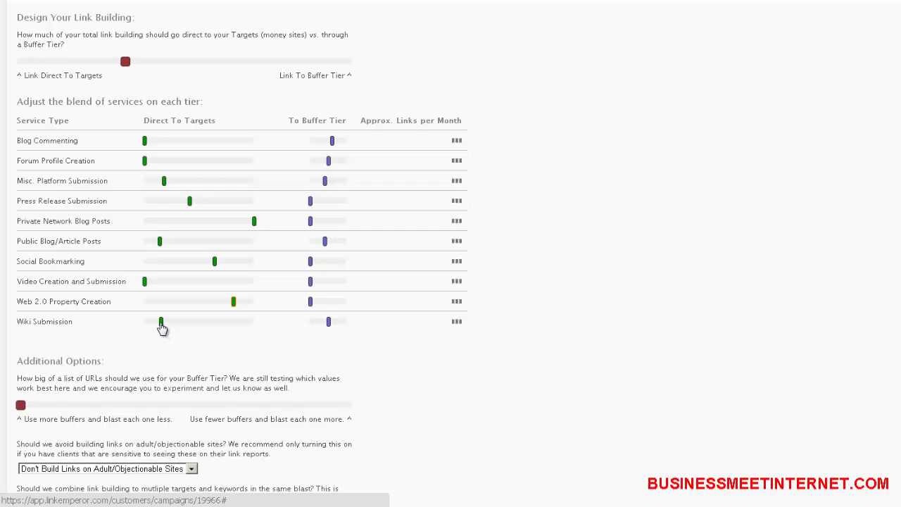
pyautogui.moveTo(161, 324); pyautogui.dragTo(77, 327)
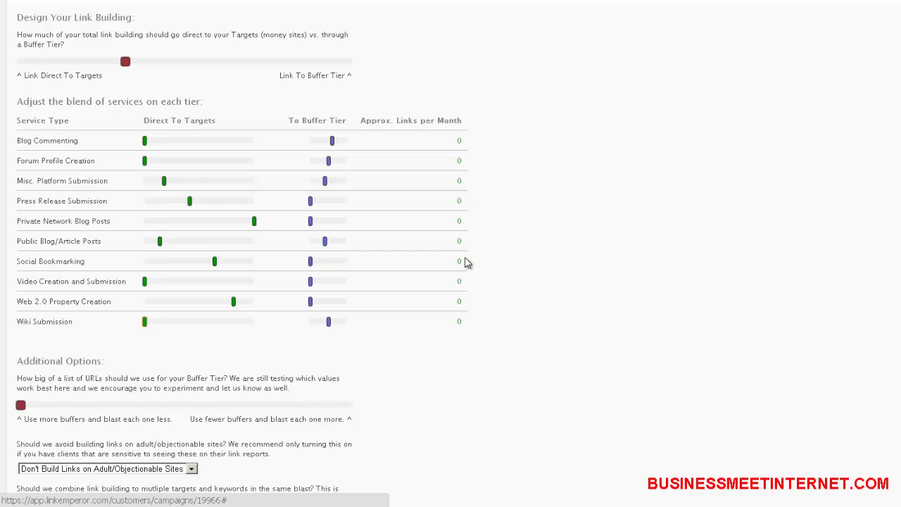
# Review the additional options for the buffer tier, adult sites, keyword priorities and indexing, and save the link building design
pyautogui.scroll(-5, 493, 281)
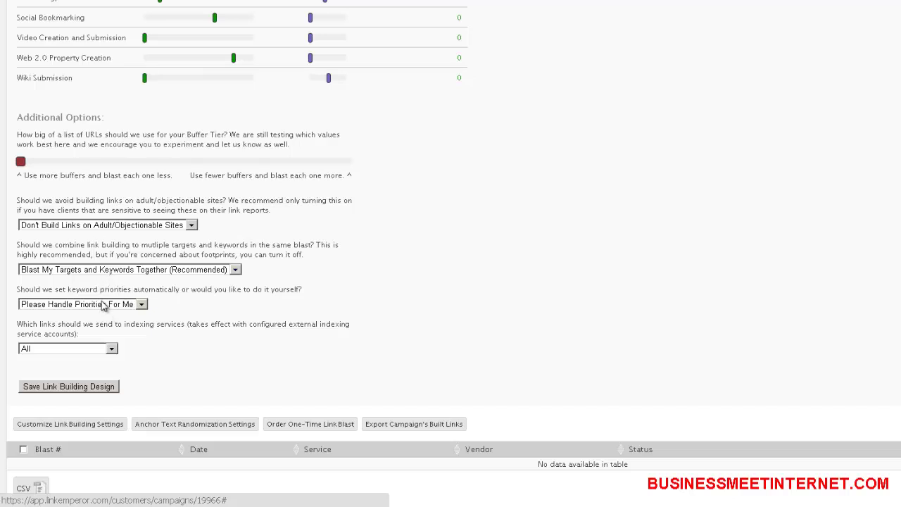
pyautogui.scroll(-2, 224, 339)
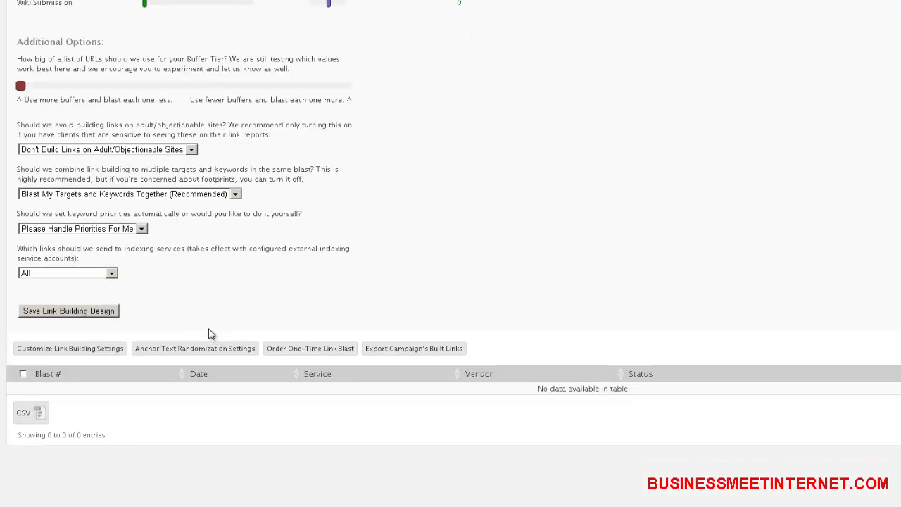
pyautogui.click(56, 309)
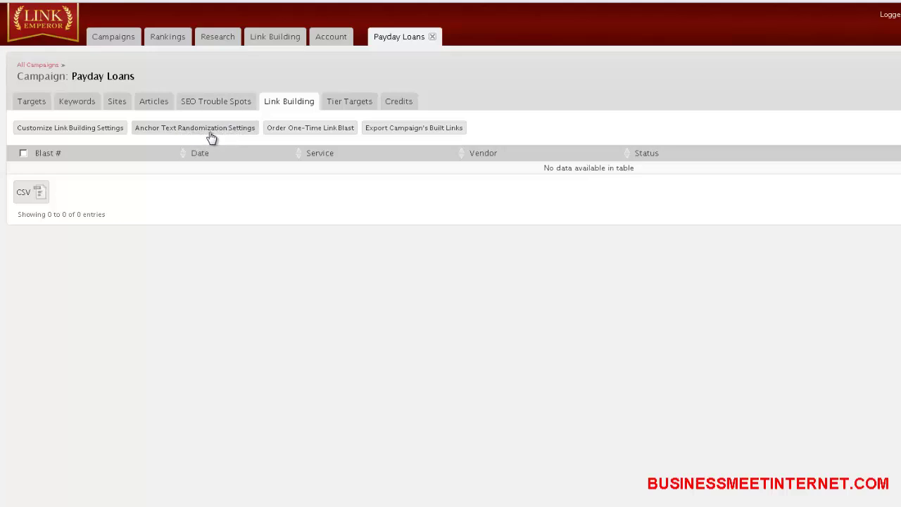
# In the account-wide anchor text randomization settings, slightly shorten the exact-keyword range at its Totally Random end and save
pyautogui.click(273, 38)
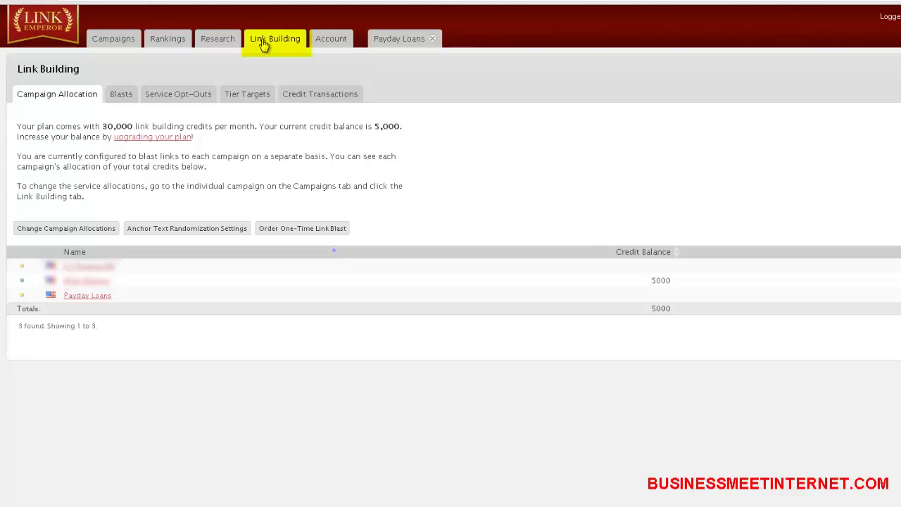
pyautogui.click(172, 231)
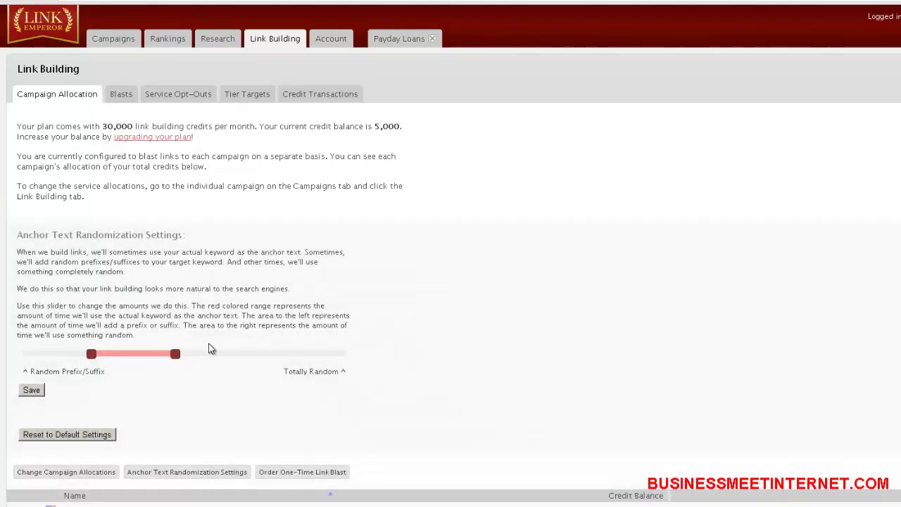
pyautogui.scroll(-1, 358, 366)
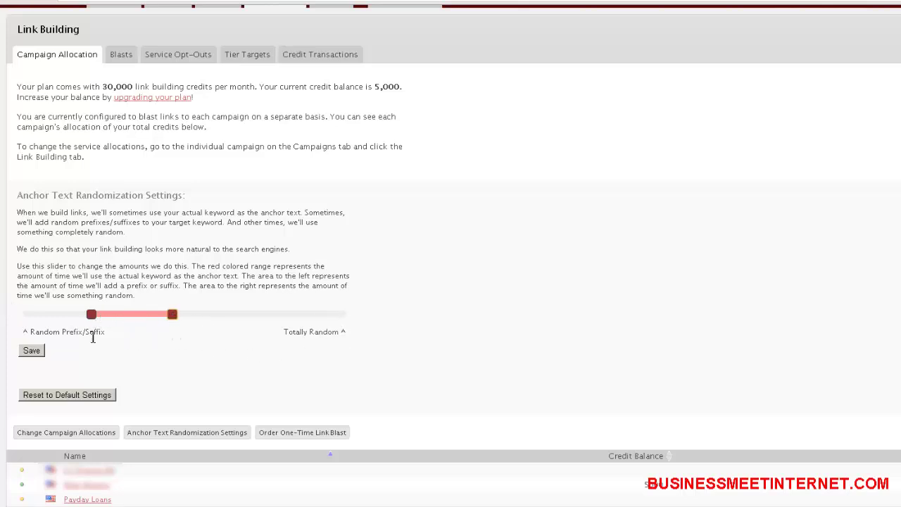
pyautogui.click(32, 350)
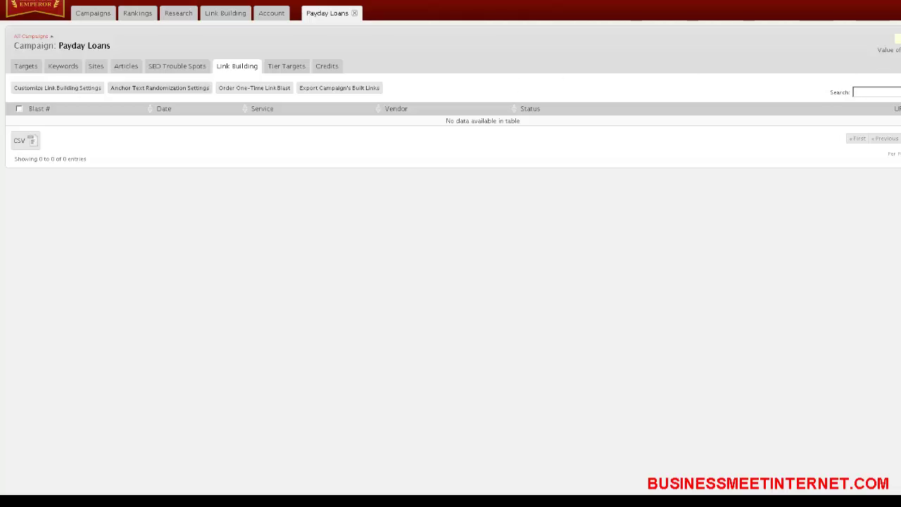
# View the Payday Loans campaign's target URLs and return to the list of all campaigns
pyautogui.click(25, 71)
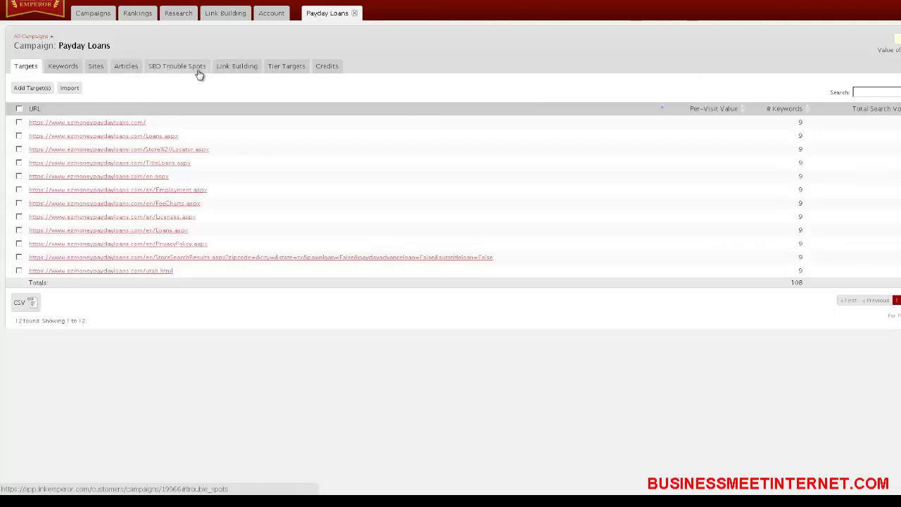
pyautogui.click(34, 17)
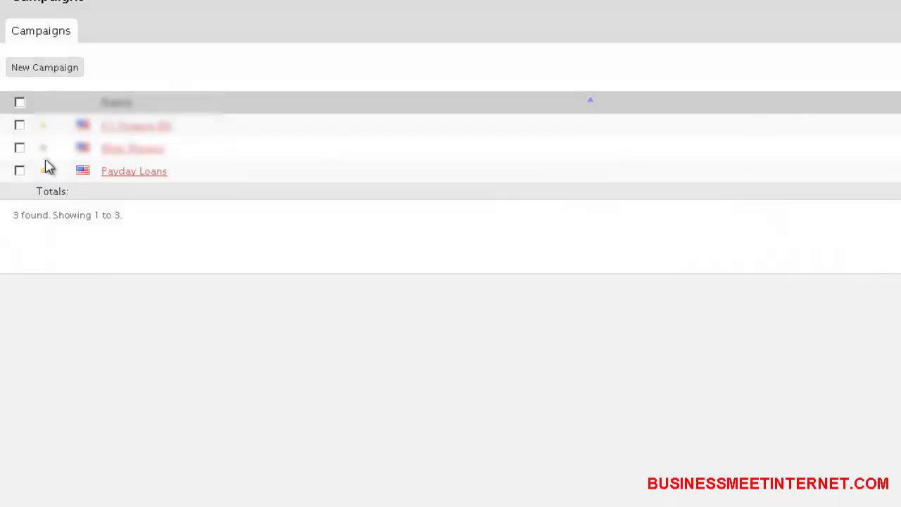